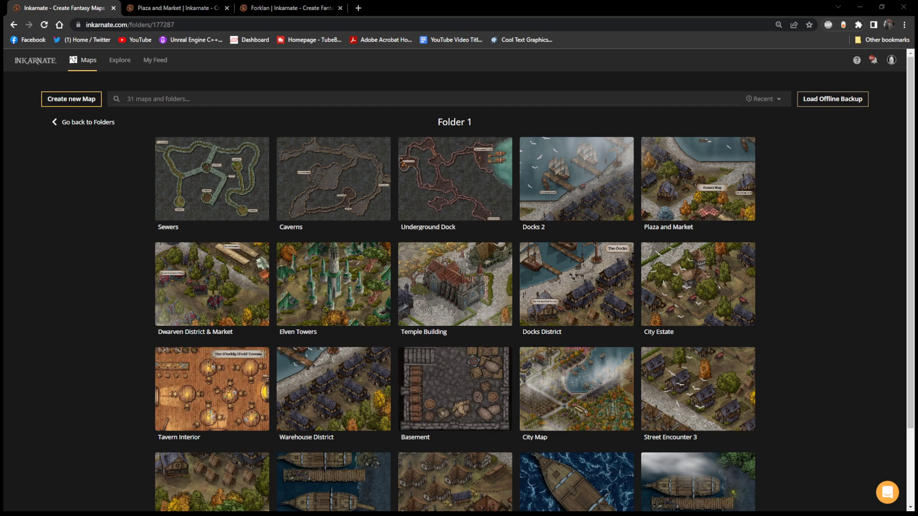
Browse the Folder 1 gallery of saved maps, including Underground Dock, Docks District and City Map.
left_click(837, 308)
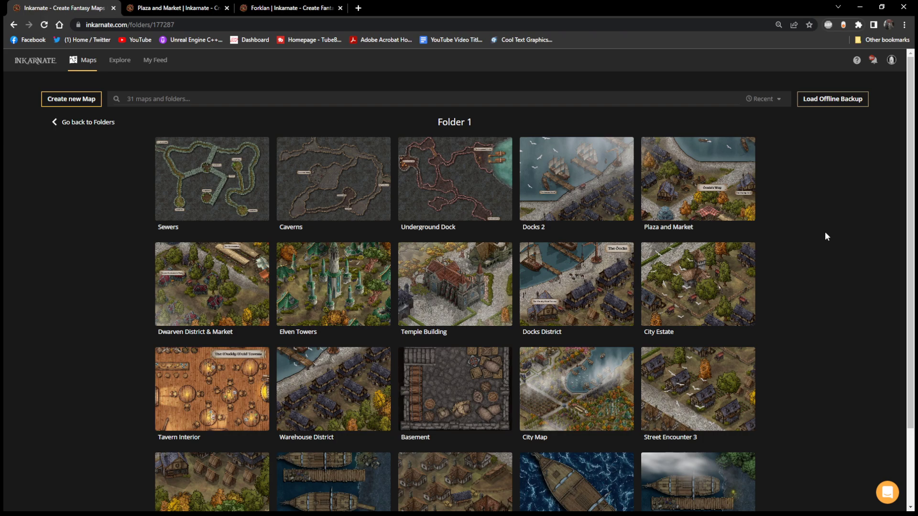
scroll(825, 233, "down", 3)
scroll(825, 232, "up", 3)
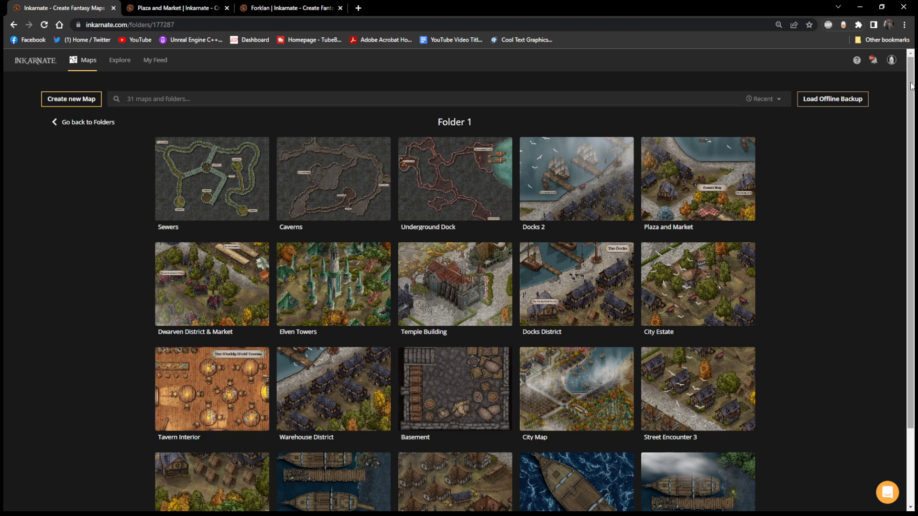
scroll(913, 99, "down", 2)
scroll(912, 99, "up", 2)
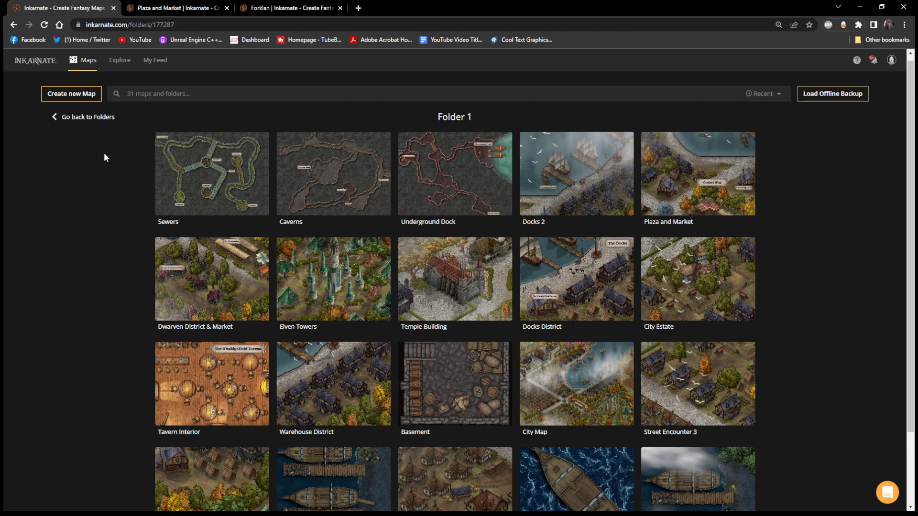
scroll(139, 196, "down", 3)
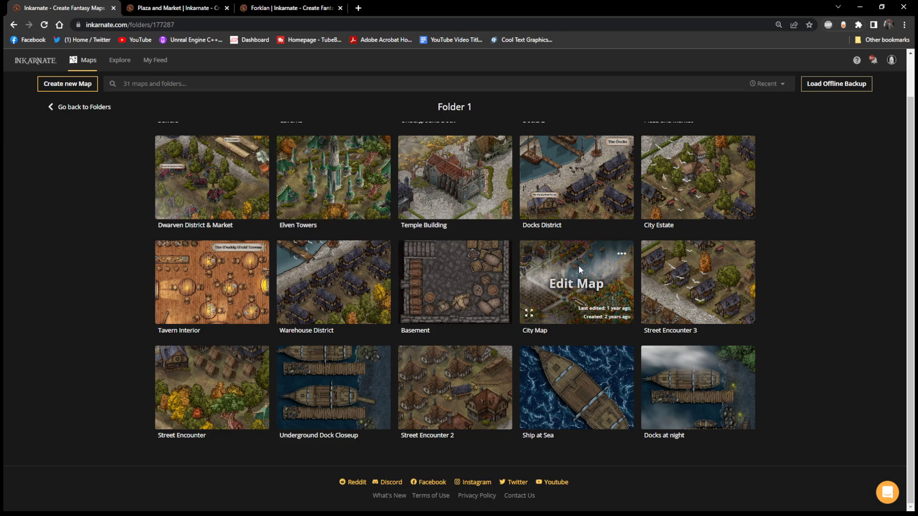
scroll(578, 266, "up", 2)
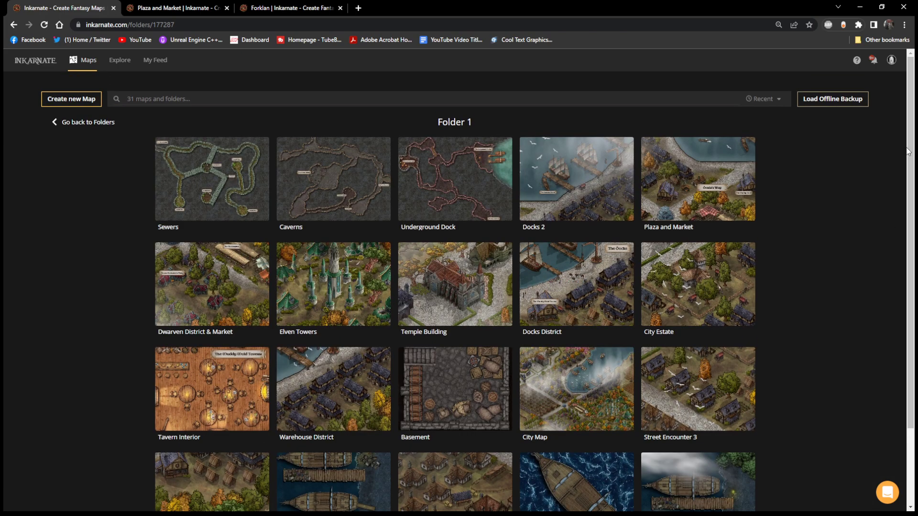
mouse_move(910, 159)
left_mouse_down()
mouse_move(905, 241)
mouse_move(903, 171)
left_mouse_up()
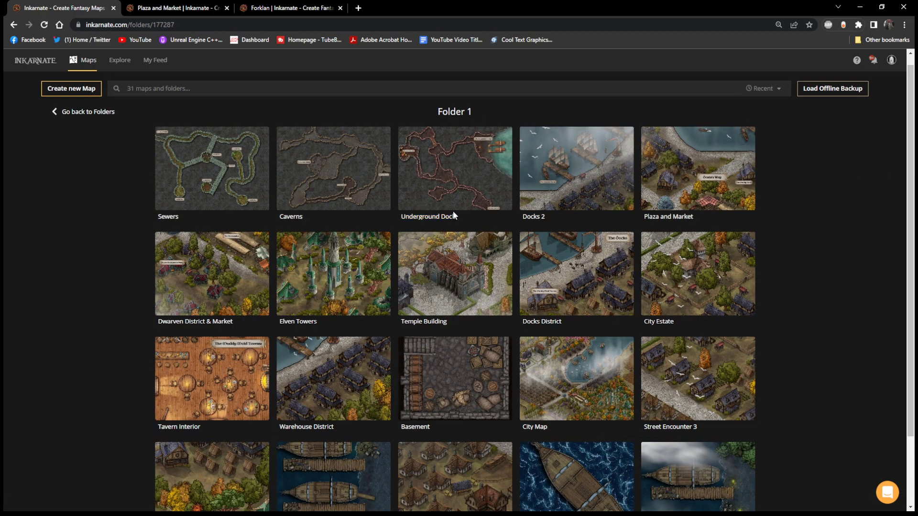
mouse_move(188, 418)
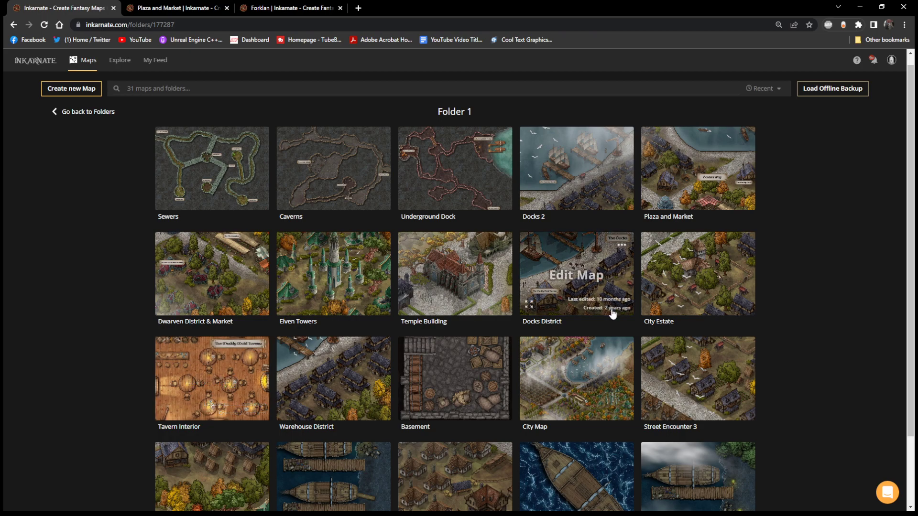
scroll(911, 130, "down", 2)
scroll(911, 130, "up", 2)
mouse_move(448, 308)
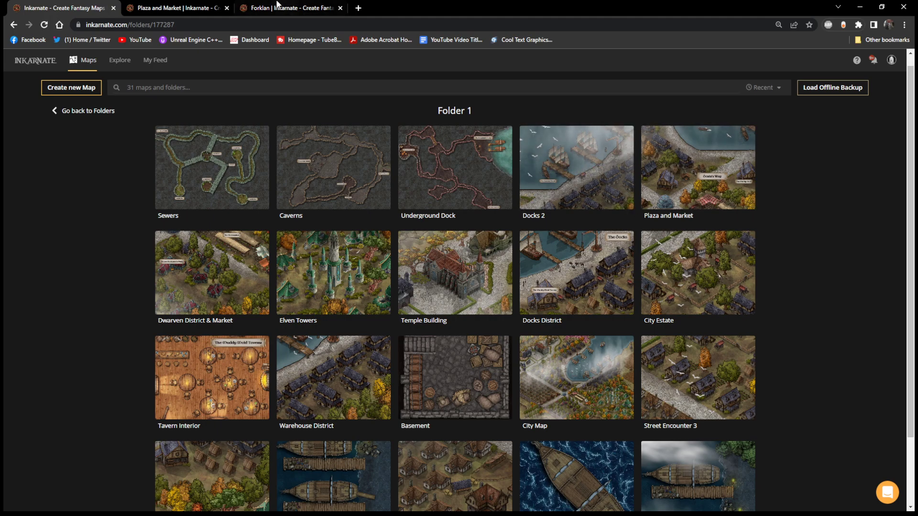
Return to the Plaza and Market map and pick the Select tool.
left_click(163, 11)
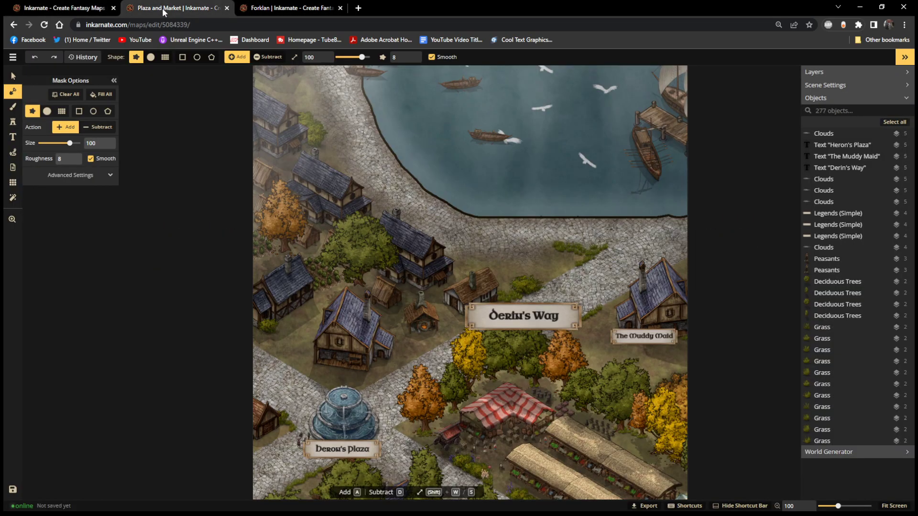
left_click(92, 8)
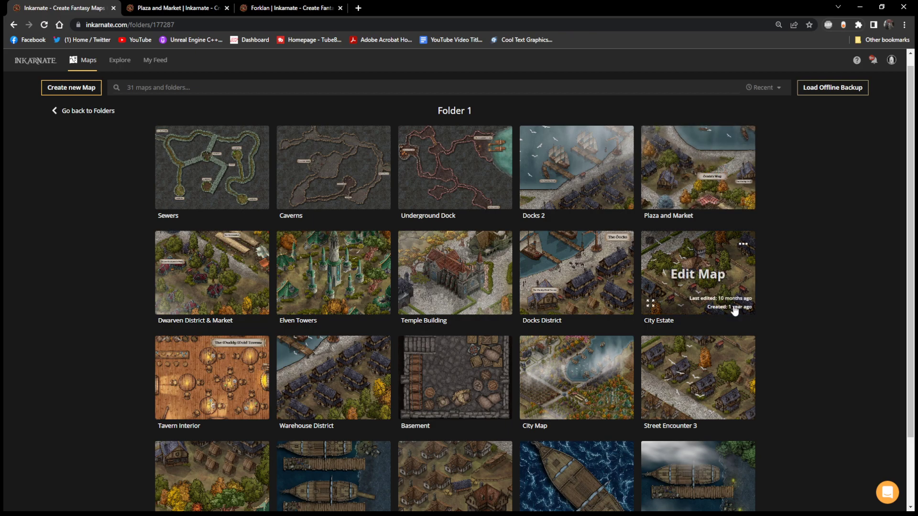
left_click(176, 10)
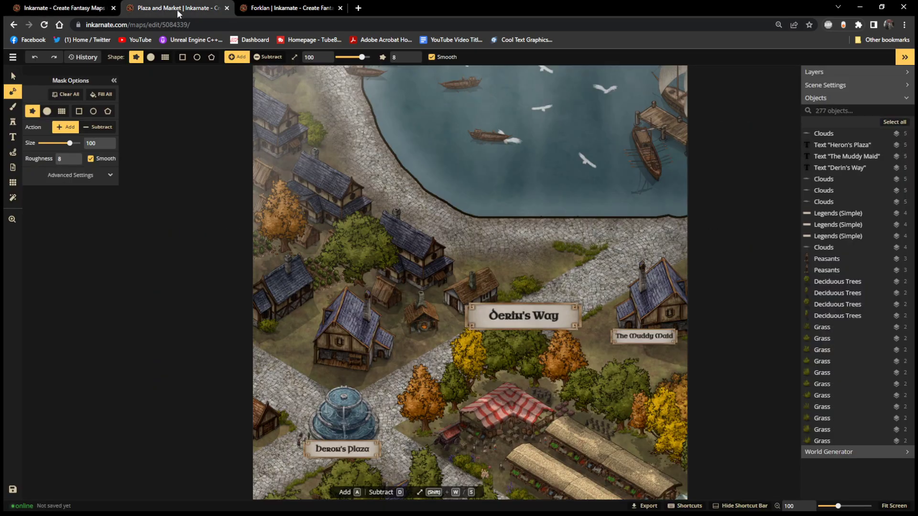
left_click(13, 77)
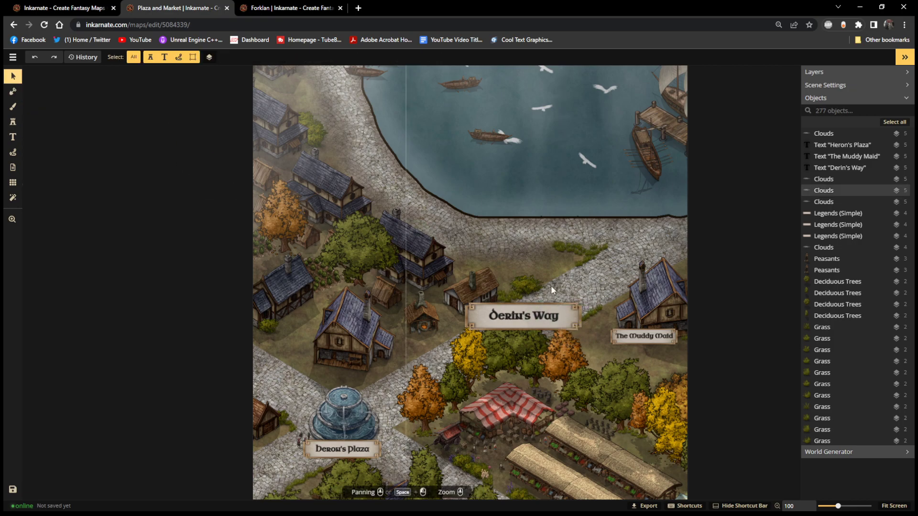
Delete the Derin's Way and The Muddy Maid labels along with their banners.
left_click(549, 317)
key("Delete")
left_click(550, 314)
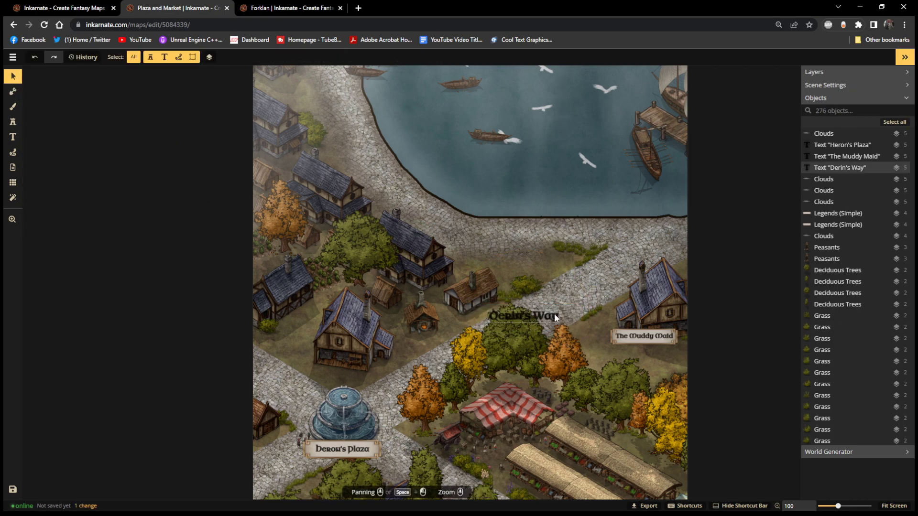
key("Delete")
left_click(634, 342)
key("Delete")
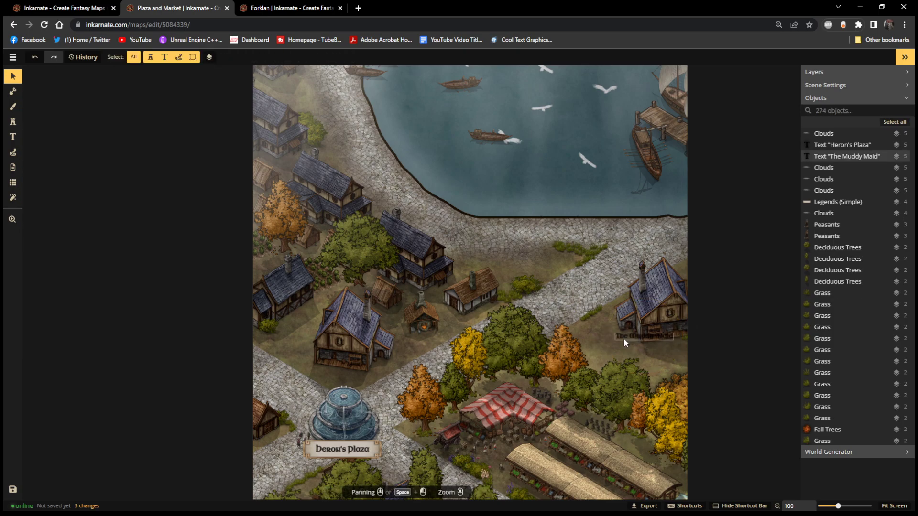
left_click(626, 337)
key("Delete")
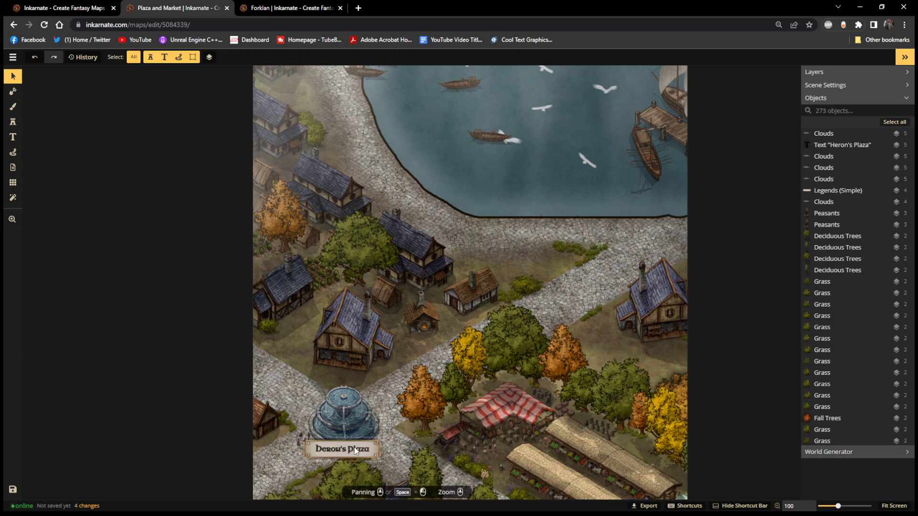
Delete the Heron's Plaza banner and its text.
left_click(356, 448)
key("Delete")
left_click(318, 451)
key("Delete")
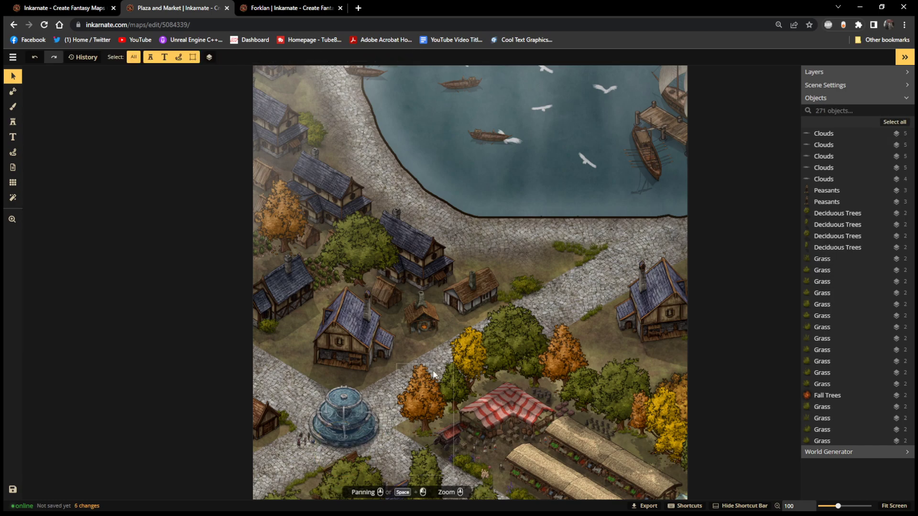
left_click_drag(691, 215, 784, 311)
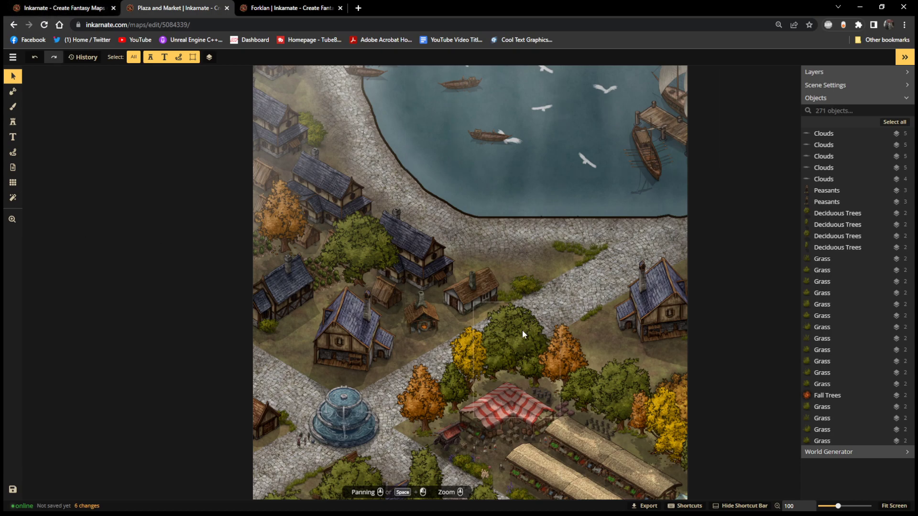
scroll(337, 328, "up", 5)
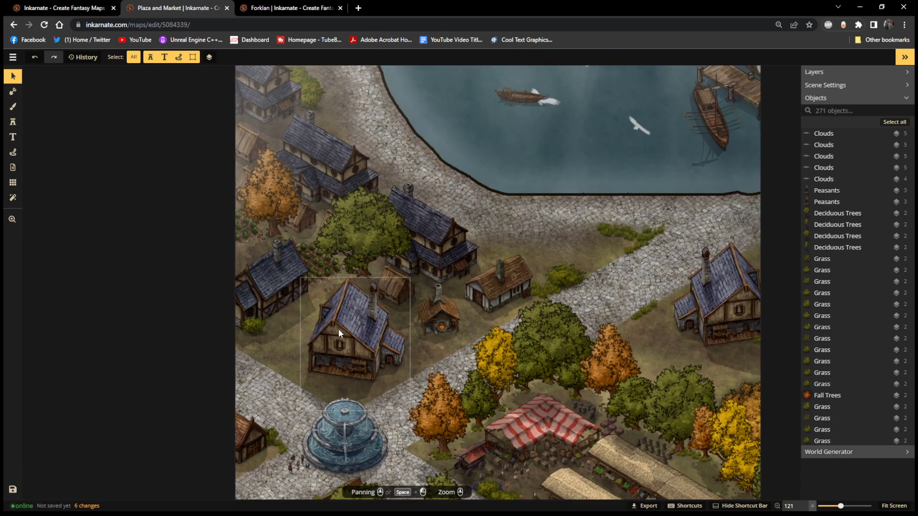
scroll(337, 328, "up", 3)
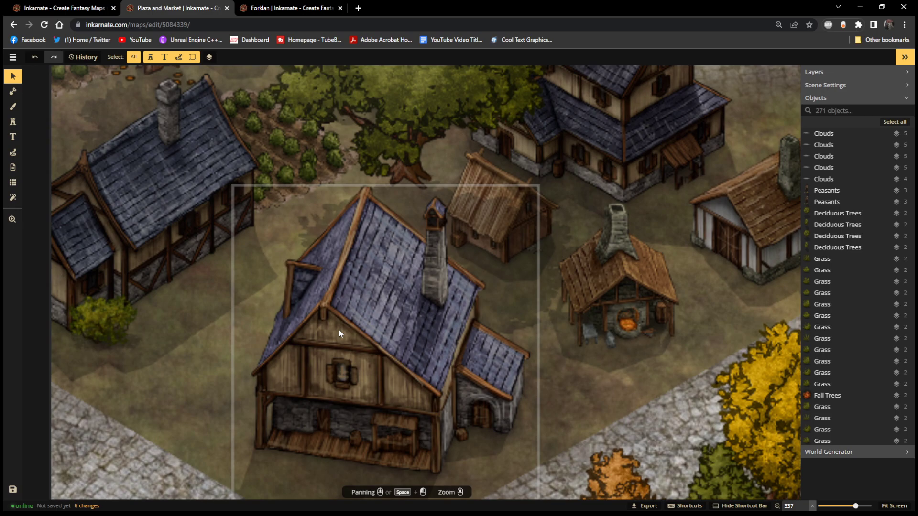
scroll(557, 251, "down", 3)
scroll(524, 329, "up", 2)
scroll(524, 328, "down", 5)
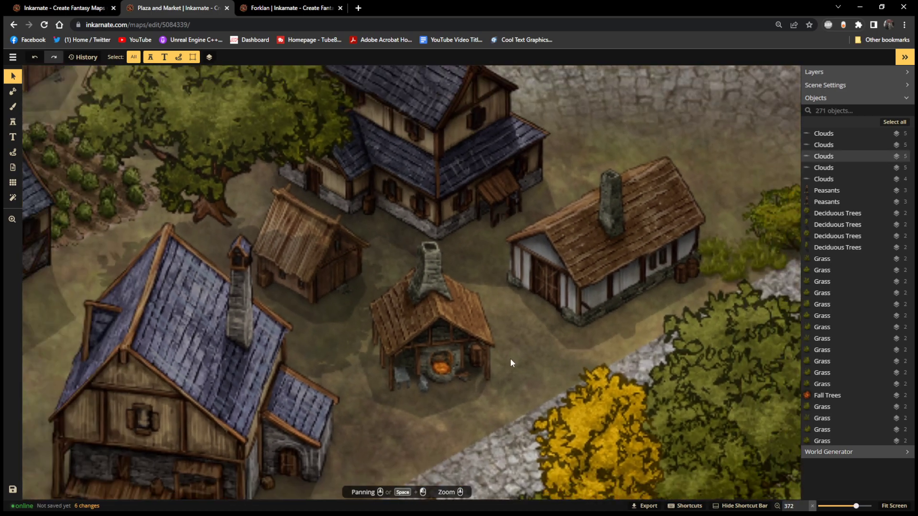
scroll(520, 397, "up", 3)
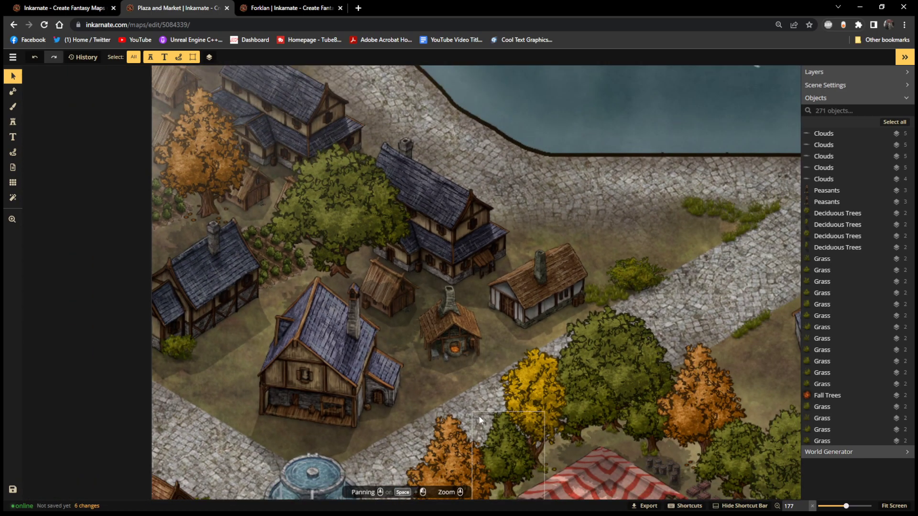
scroll(473, 363, "up", 1)
scroll(474, 363, "up", 2)
left_click_drag(474, 363, 526, 116)
scroll(430, 310, "down", 4)
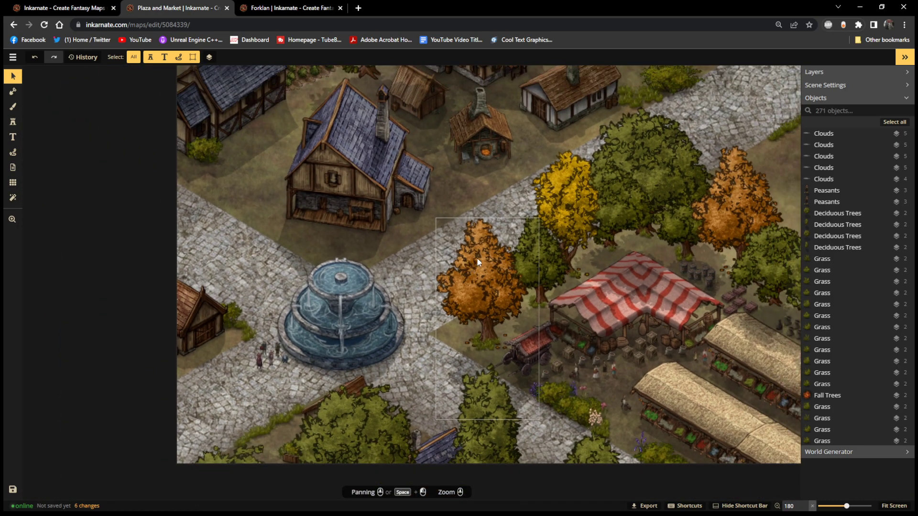
left_click_drag(603, 143, 521, 245)
scroll(520, 248, "down", 3)
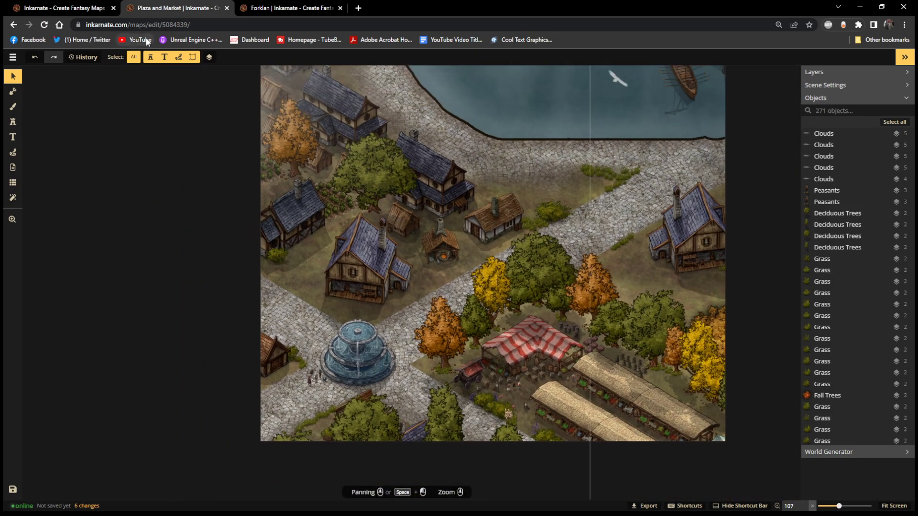
Go from Folder 1 back to the folder overview and list all 10 individual maps.
left_click(53, 8)
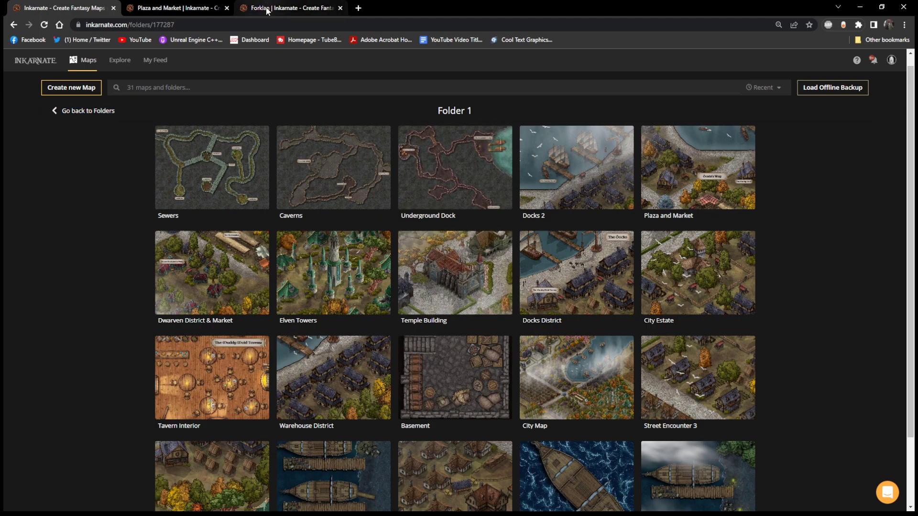
left_click(54, 112)
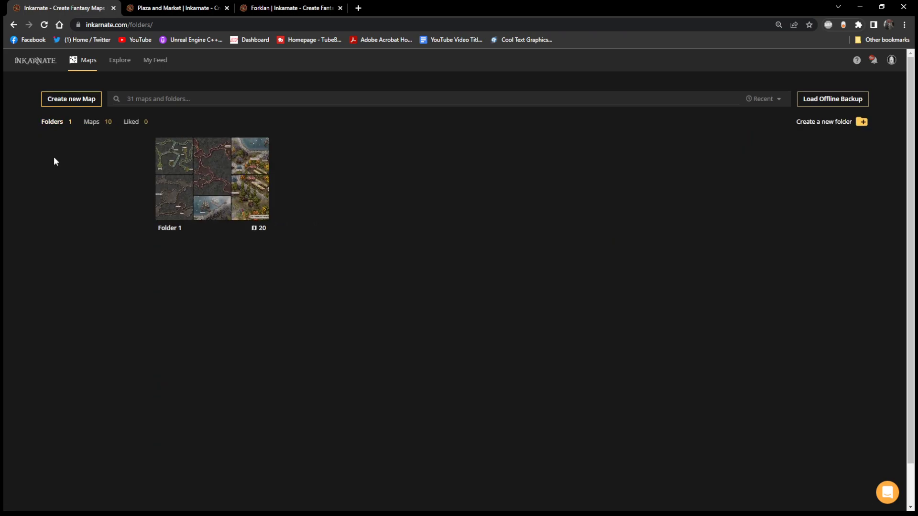
left_click(86, 121)
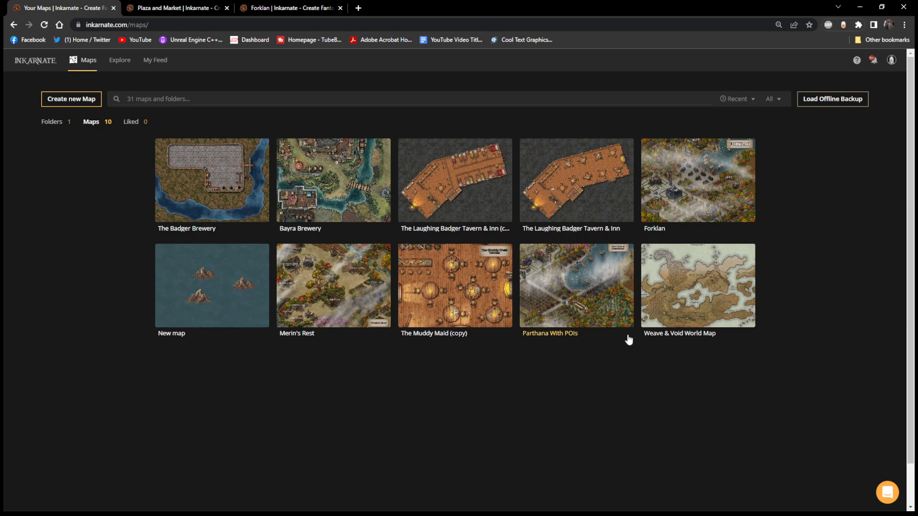
mouse_move(685, 289)
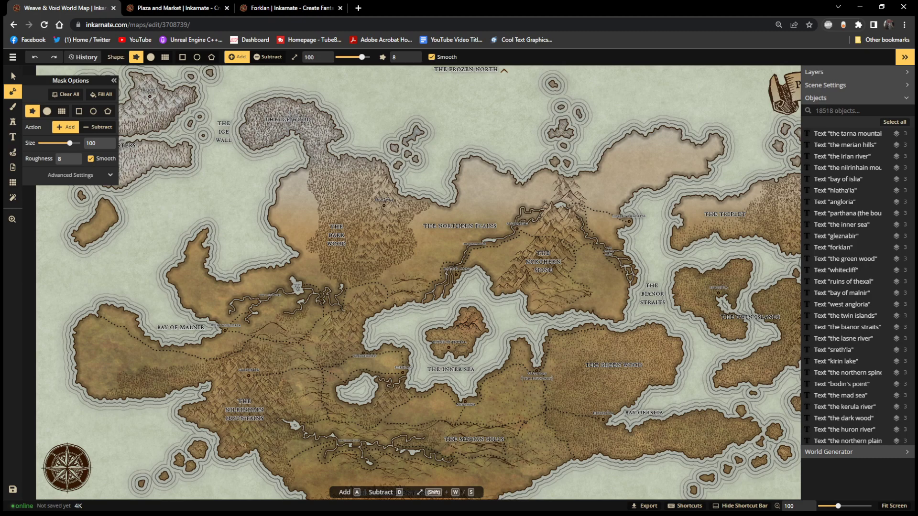
Collapse the Mask Options panel.
left_click(114, 81)
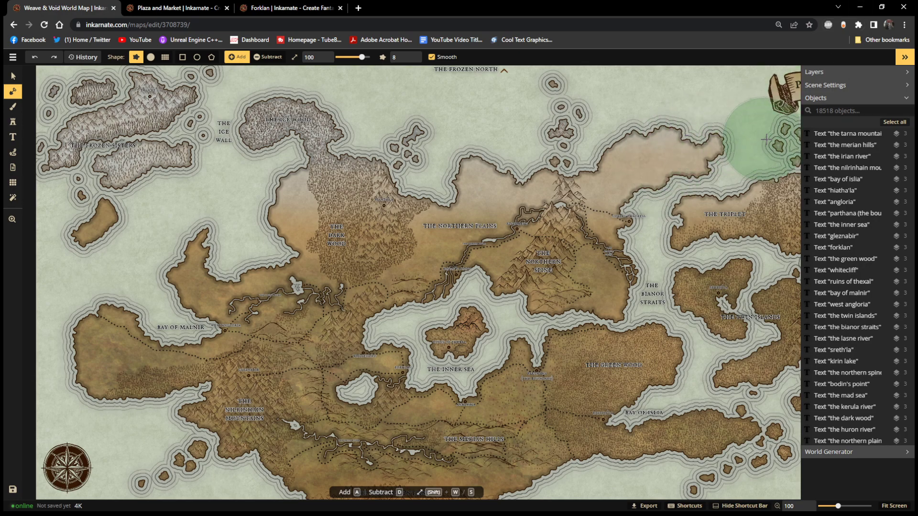
Switch to the Forklan city map and choose the Select tool.
left_click(169, 9)
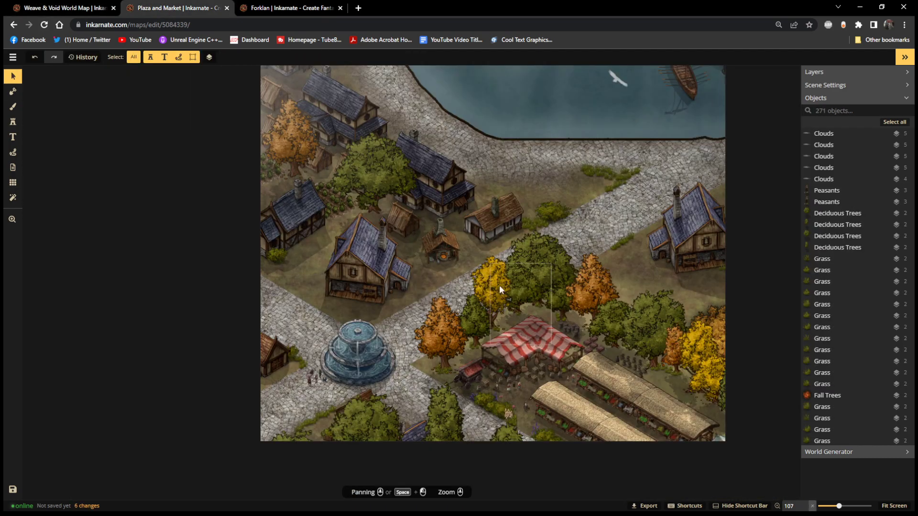
left_click(261, 10)
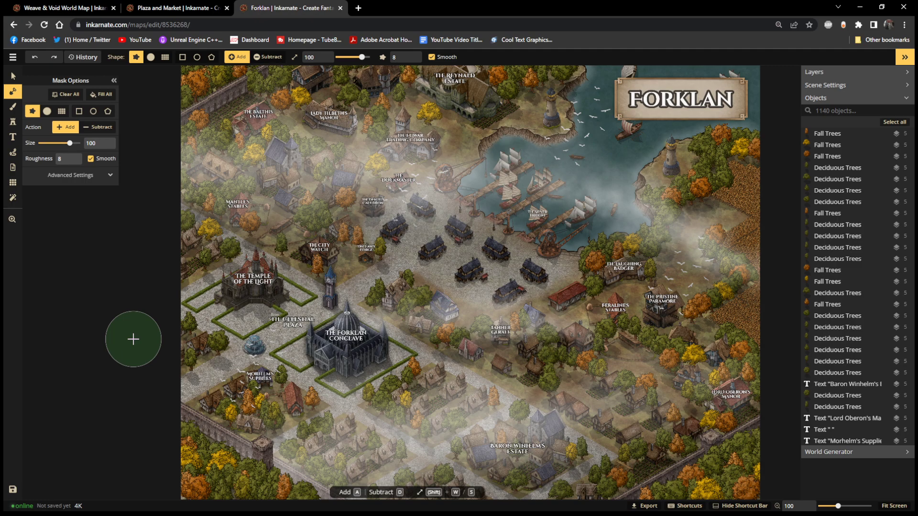
scroll(611, 255, "up", 4)
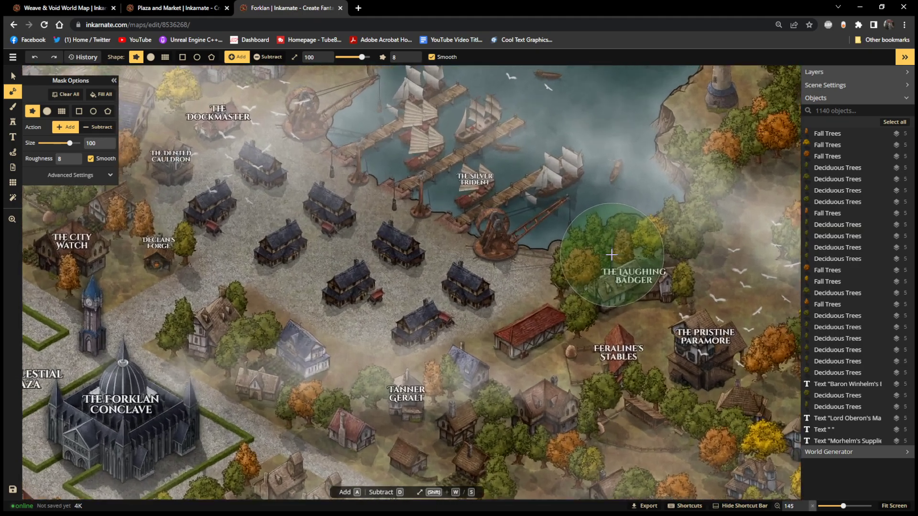
left_click(10, 73)
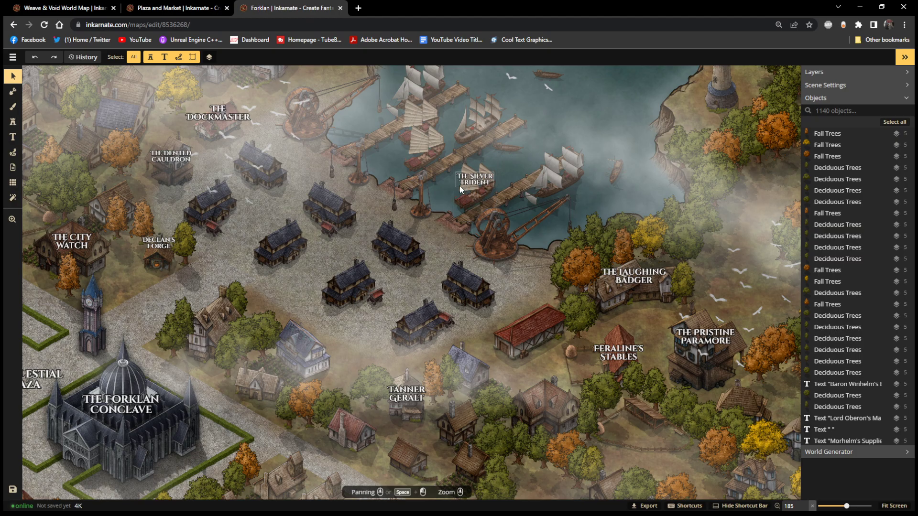
Zoom and pan around Forklan to bring the FORKLAN title into view.
scroll(397, 205, "down", 2)
scroll(398, 206, "down", 1)
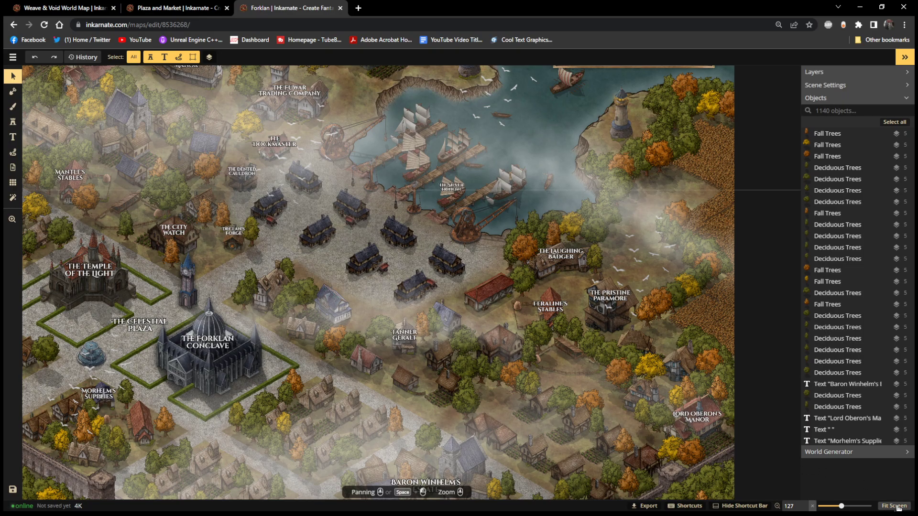
scroll(595, 262, "down", 1)
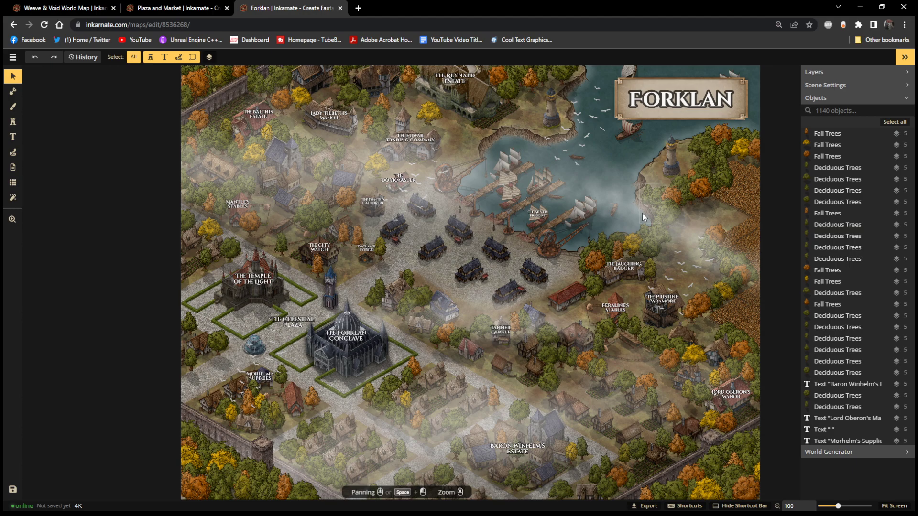
scroll(369, 414, "up", 5)
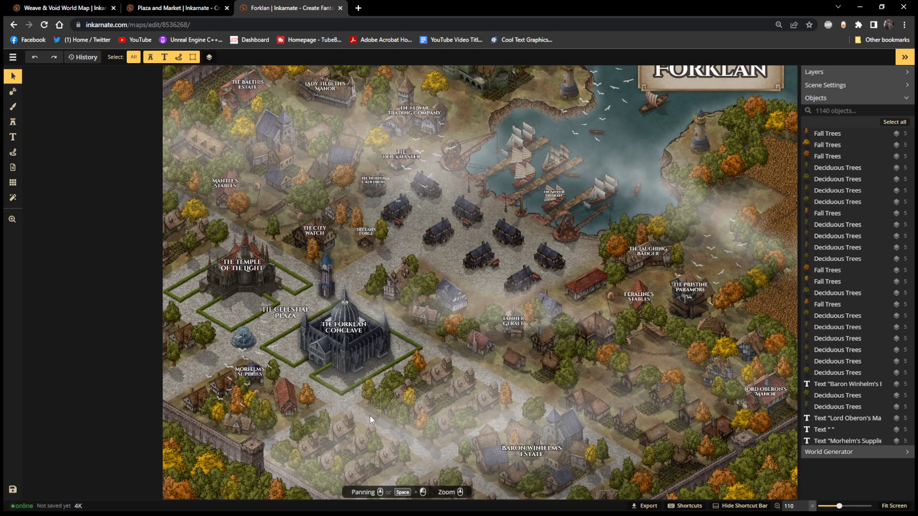
scroll(369, 414, "up", 4)
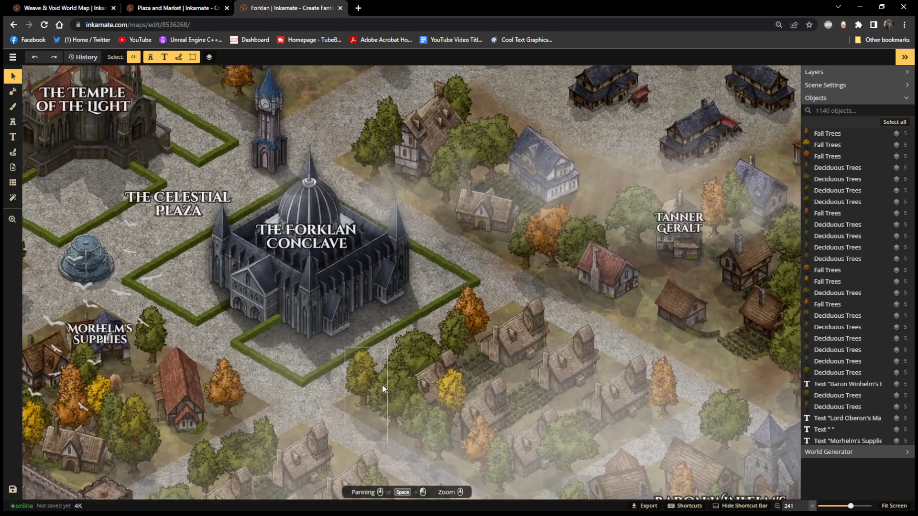
scroll(418, 376, "down", 7)
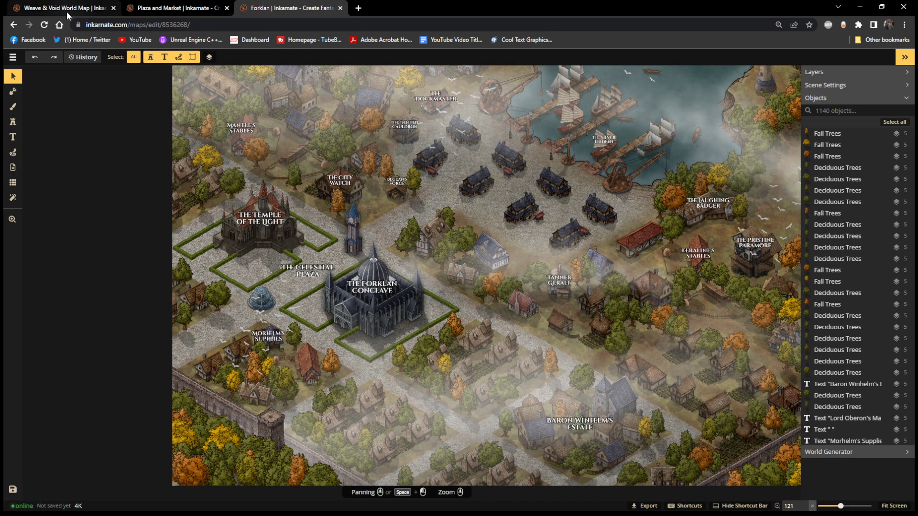
scroll(429, 131, "down", 2)
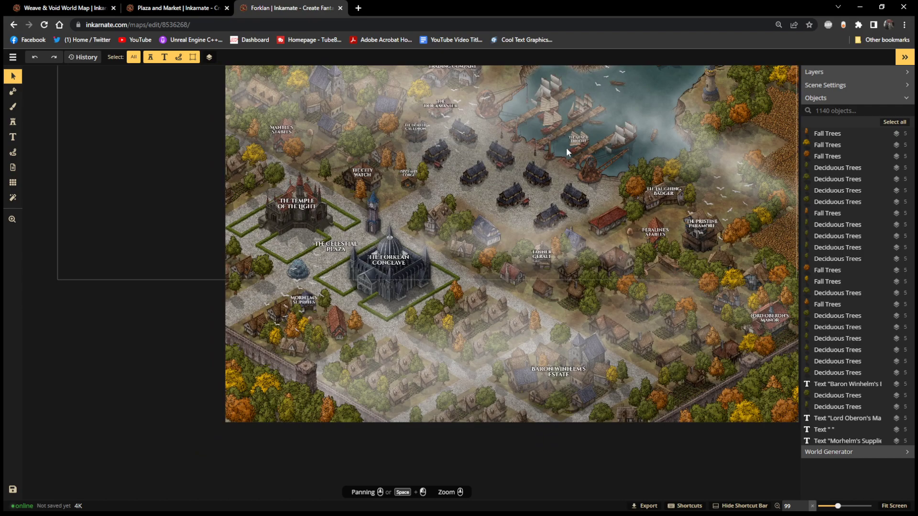
left_click_drag(566, 148, 491, 196)
scroll(492, 196, "down", 1)
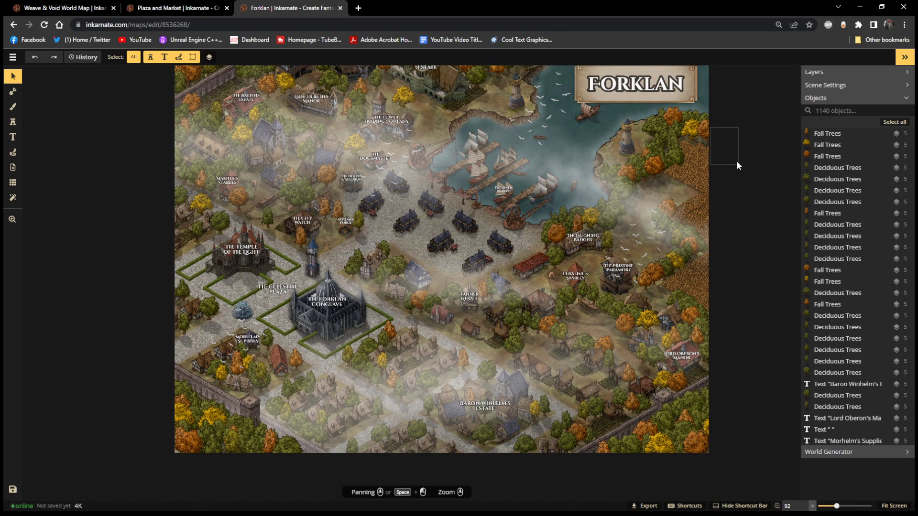
Leave the Plaza and Market map for Folder 1 without saving its changes.
left_click(70, 11)
left_click(197, 11)
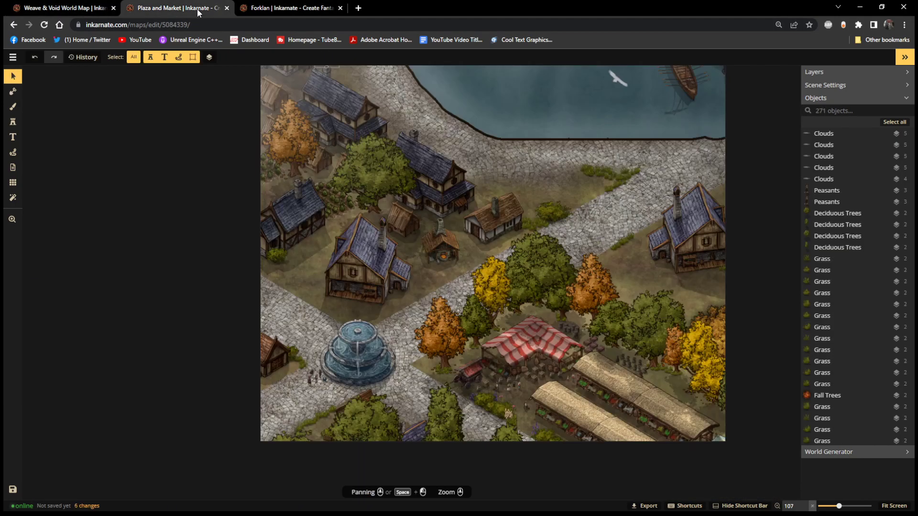
left_click(13, 25)
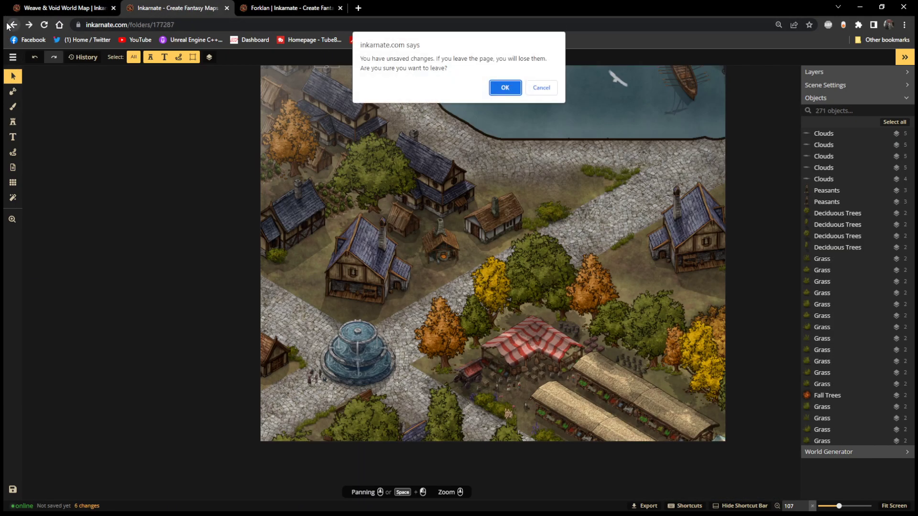
left_click(501, 89)
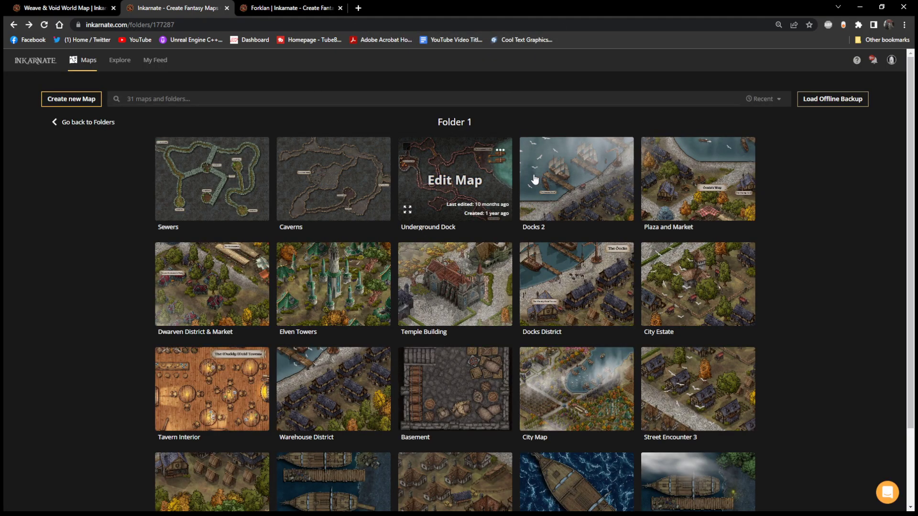
Open the Underground Dock map and zoom in and out on its cavern tunnels.
left_click(450, 183)
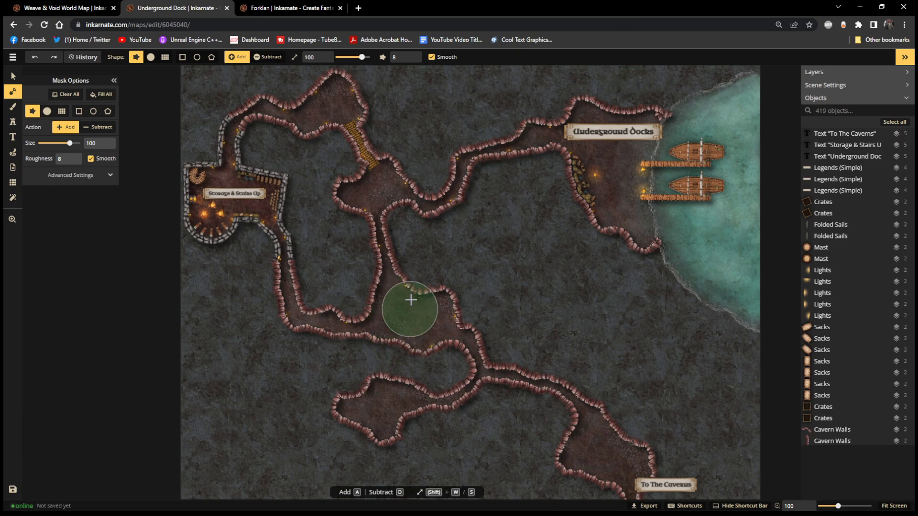
scroll(286, 176, "up", 1)
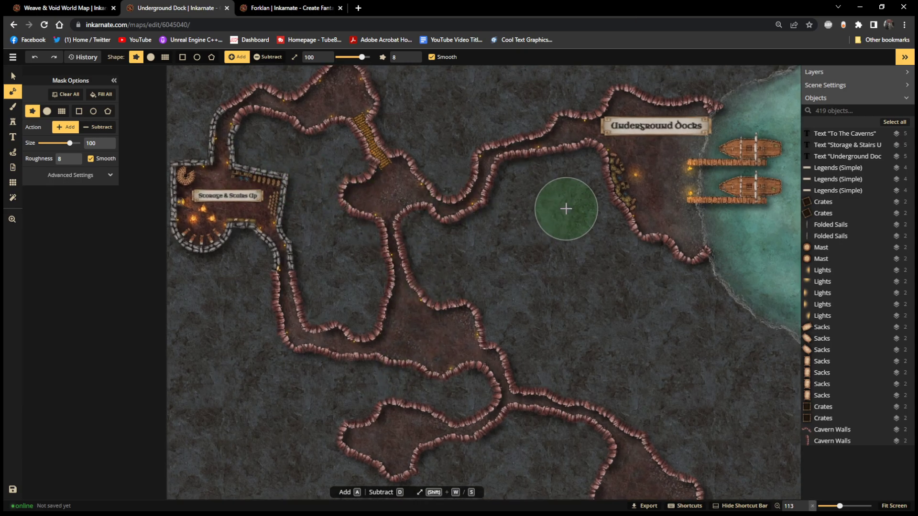
scroll(566, 208, "down", 1)
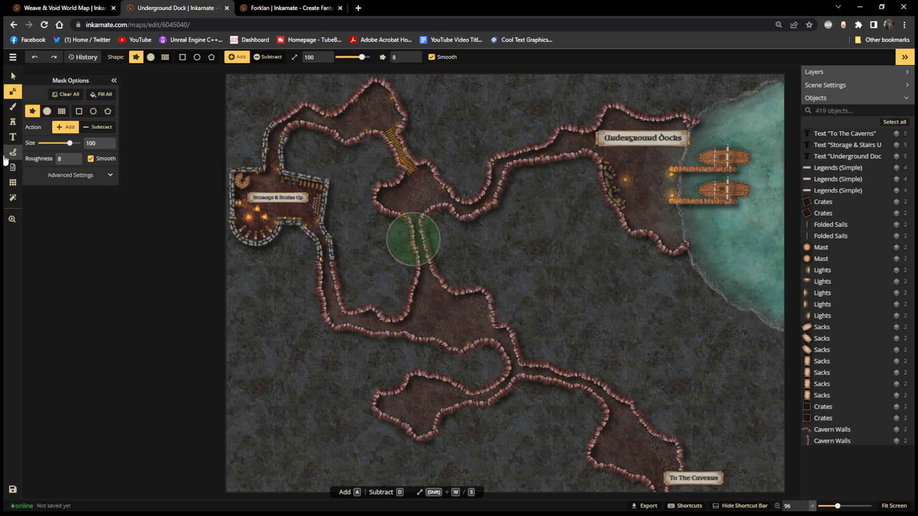
Open the Stamp Catalog and collapse Fantasy Battlemaps 2.0 to list all stamp packs.
left_click(13, 122)
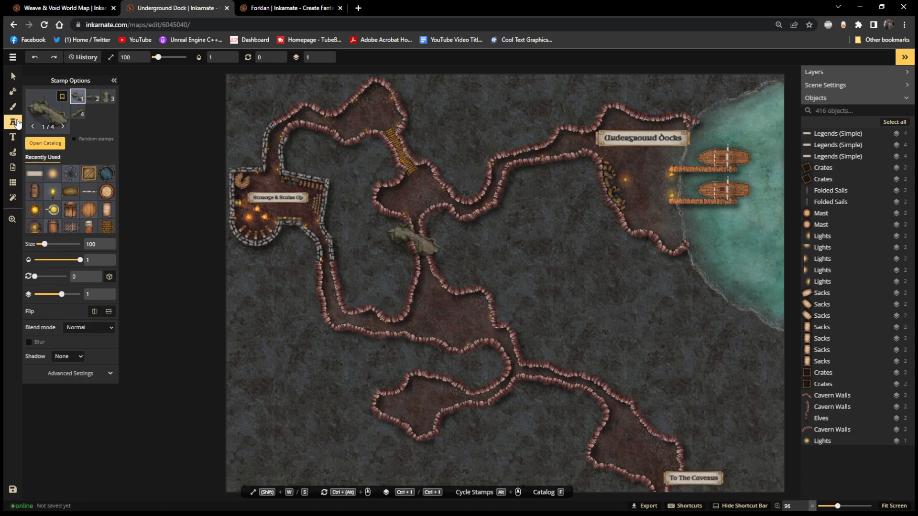
left_click(43, 147)
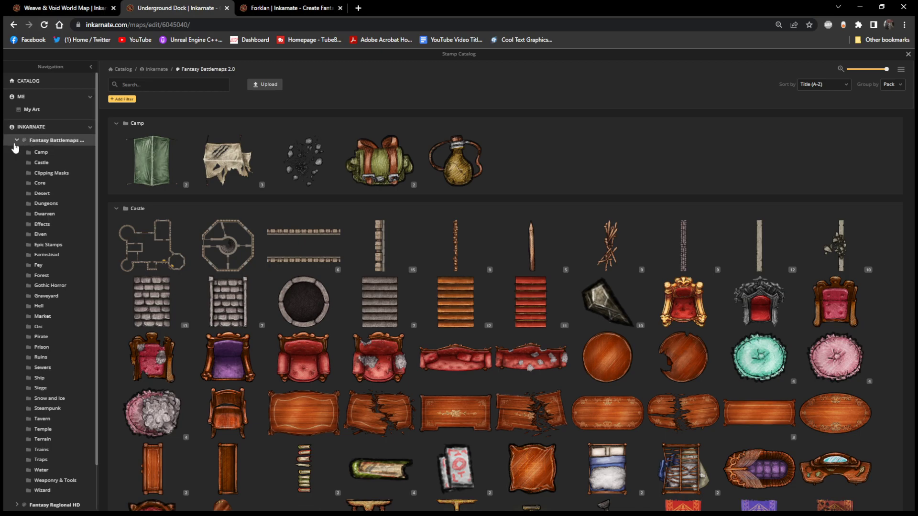
left_click(17, 140)
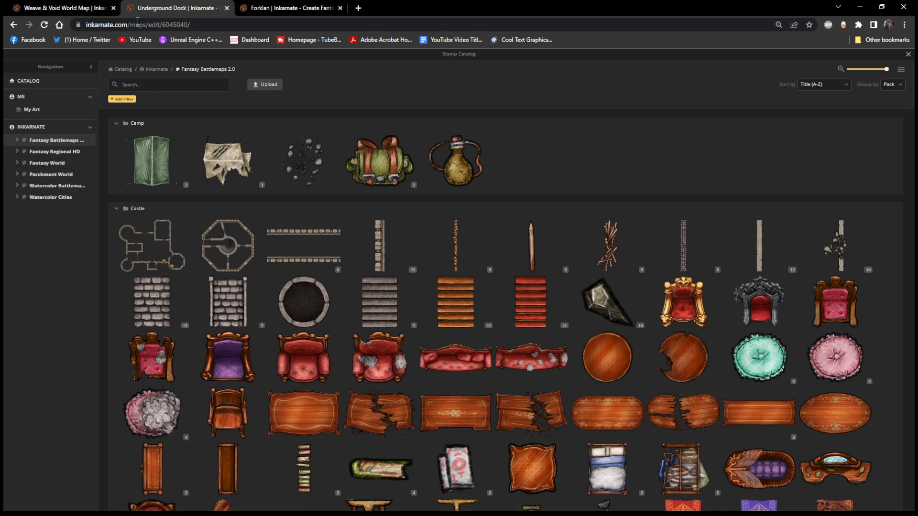
Return from the Weave & Void World Map to your maps and close the Underground Dock and Forklan tabs.
left_click(63, 8)
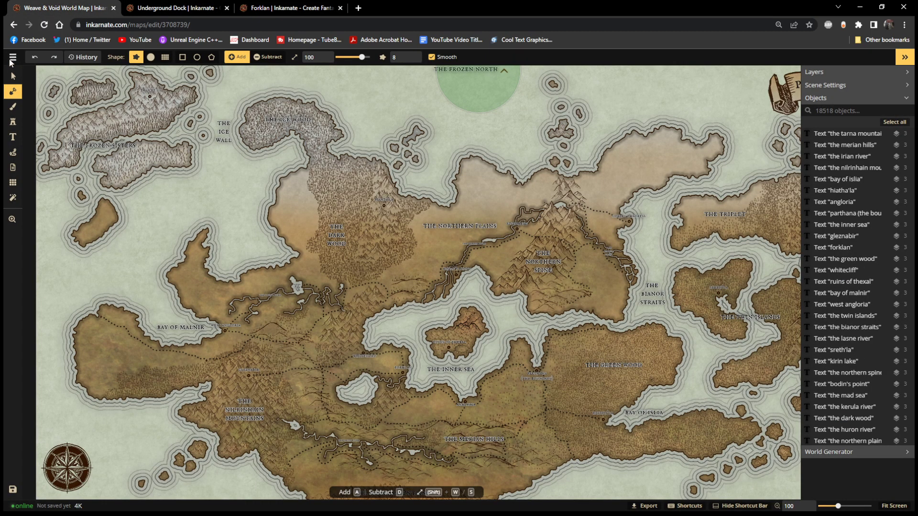
left_click(12, 58)
left_click(50, 216)
left_click(226, 9)
left_click(227, 8)
mouse_move(293, 180)
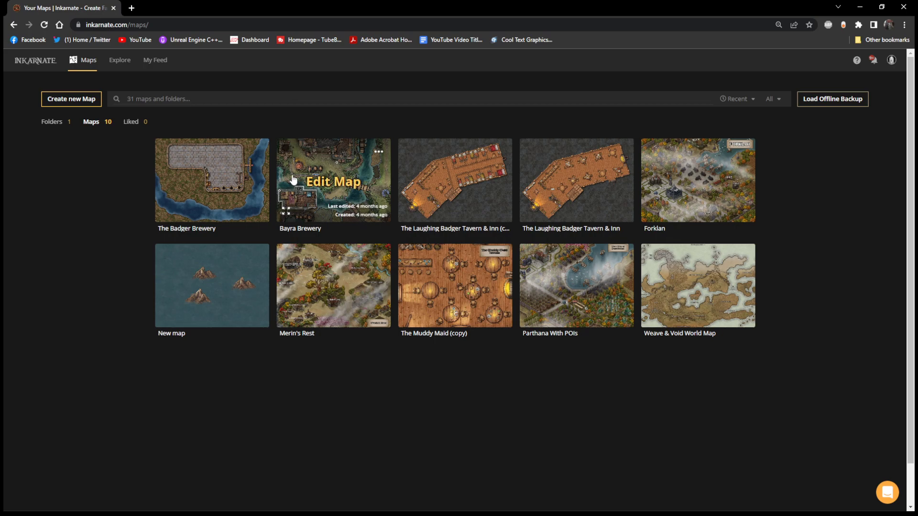
Start a new map and page through all the Fantasy Battlemaps 2.0 sample maps.
left_click(82, 98)
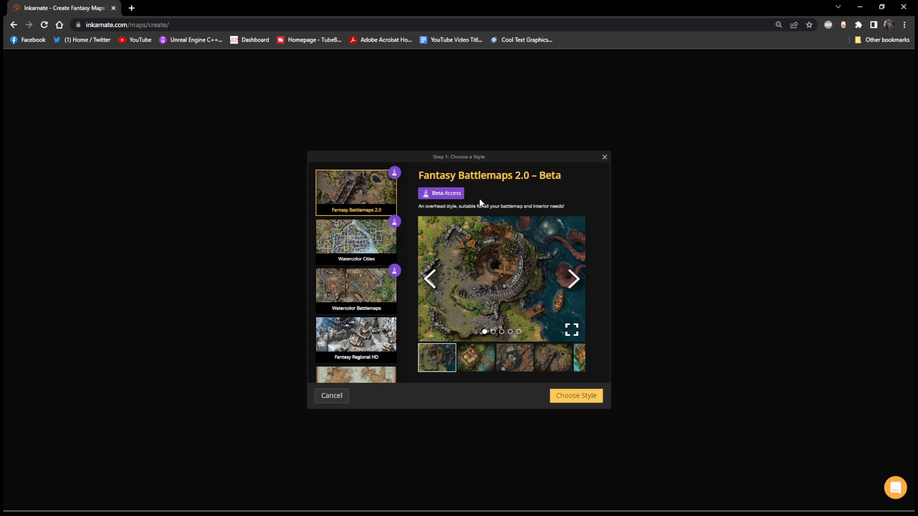
left_click(575, 279)
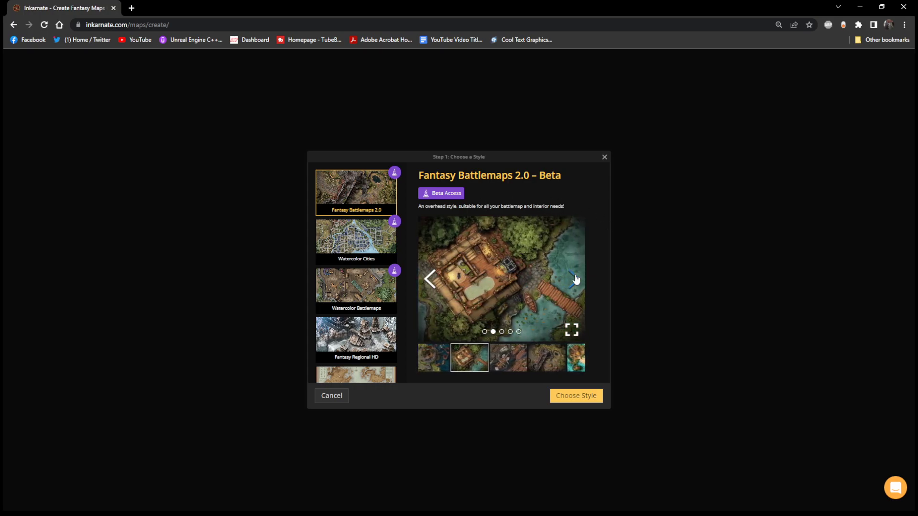
left_click(575, 279)
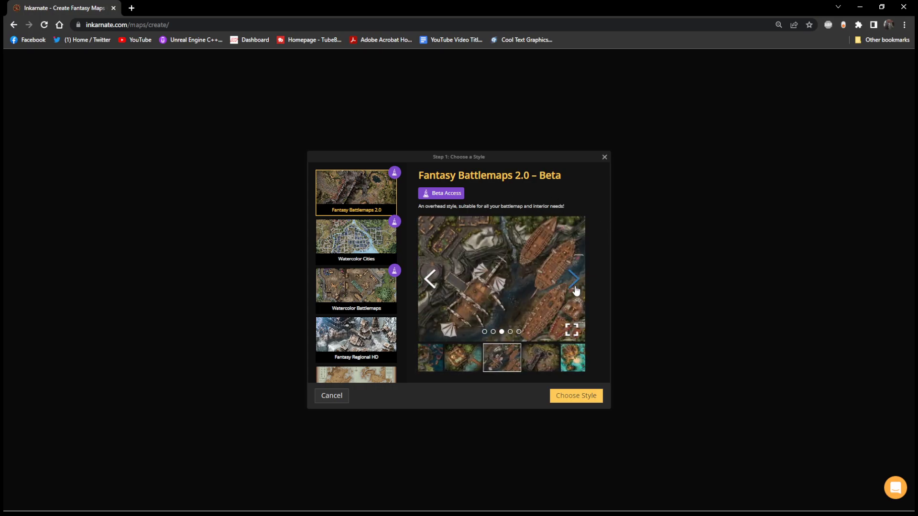
left_click(575, 284)
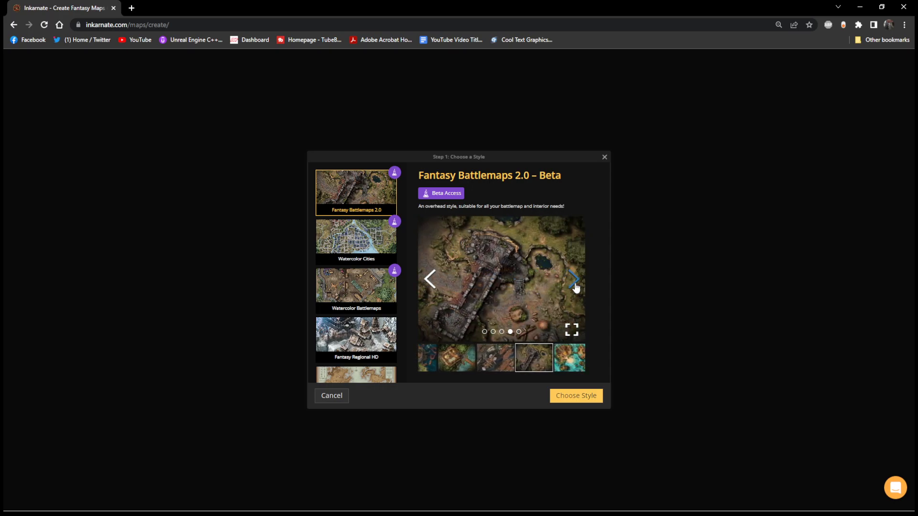
left_click(575, 285)
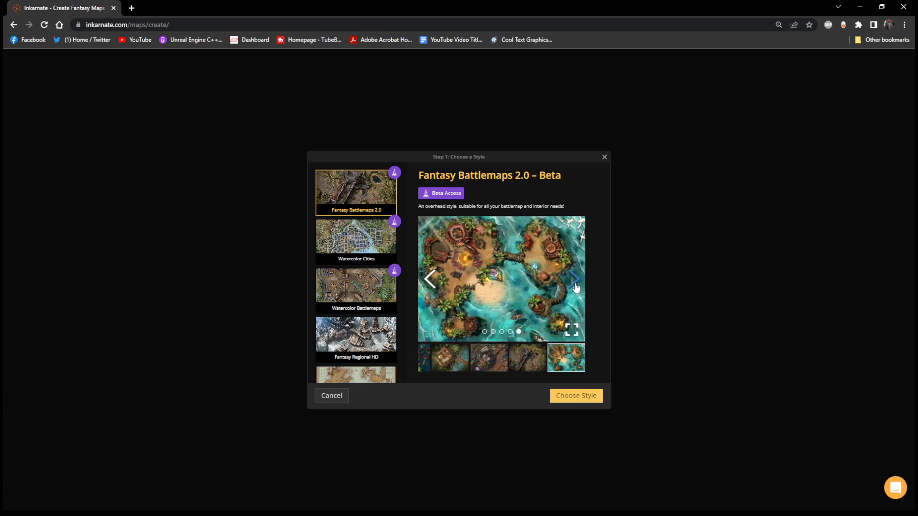
Preview the Watercolor Cities style and page through its sample maps.
left_click(338, 239)
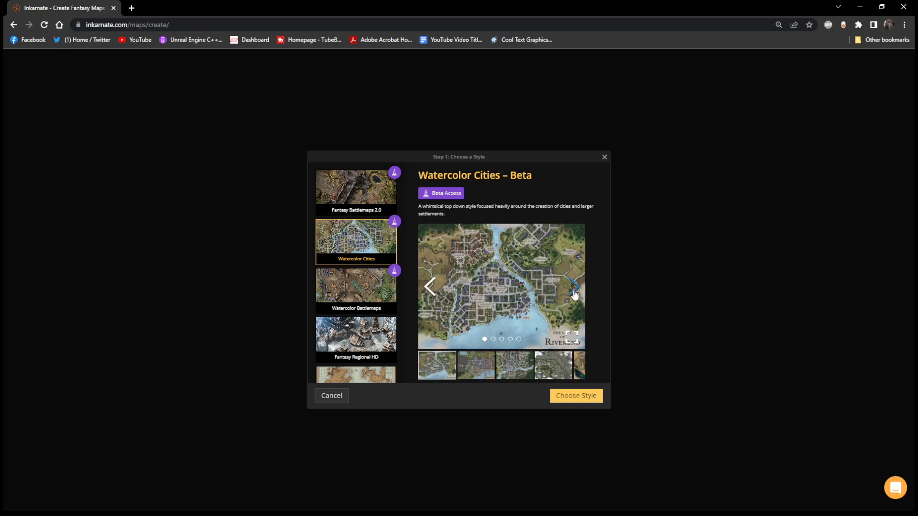
left_click(573, 288)
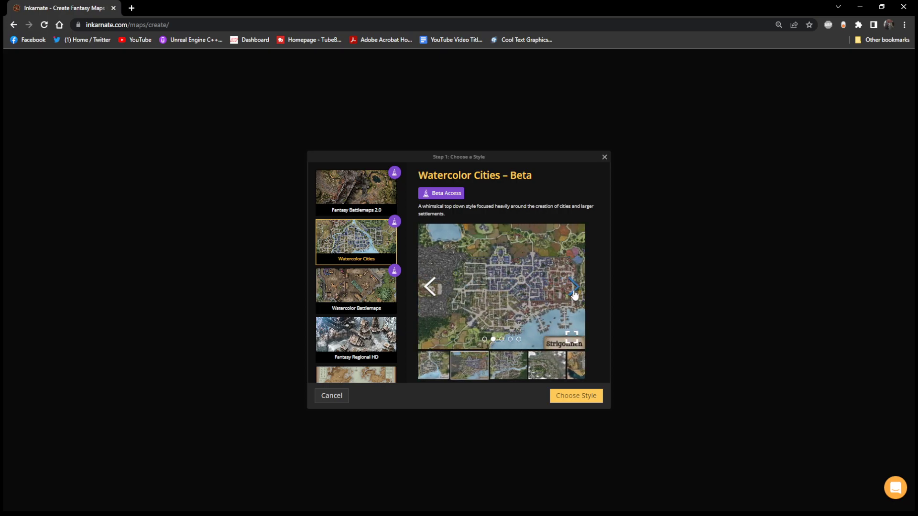
left_click(573, 288)
left_click(574, 288)
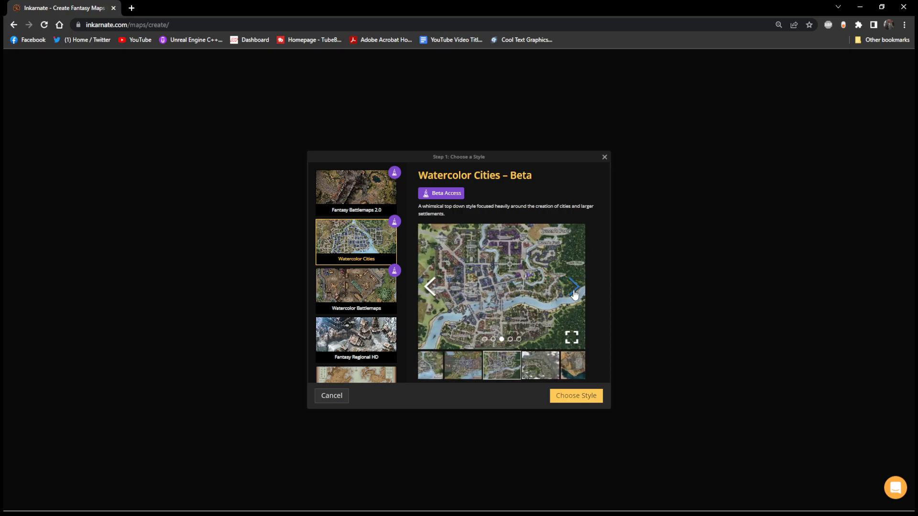
Preview Watercolor Battlemaps, cycling through samples like Silver Rose Inn and Heart of the Lilith Cult.
left_click(348, 293)
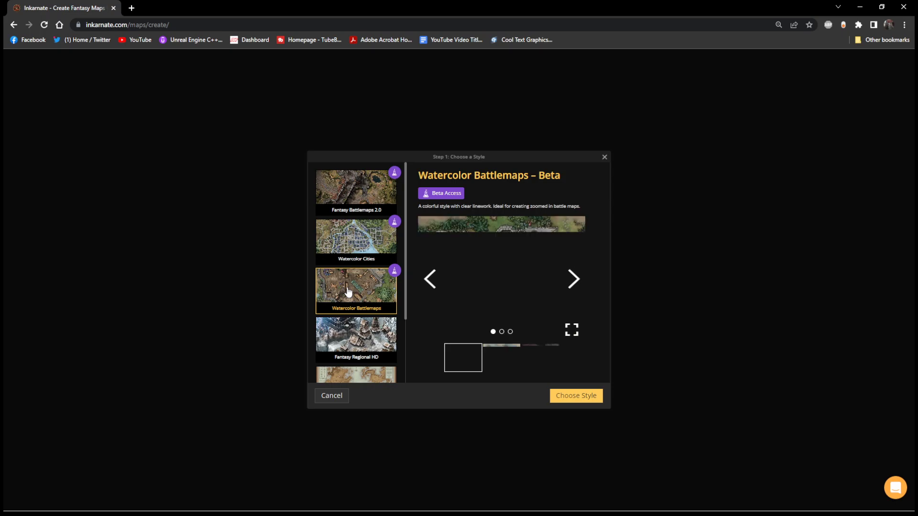
left_click(575, 285)
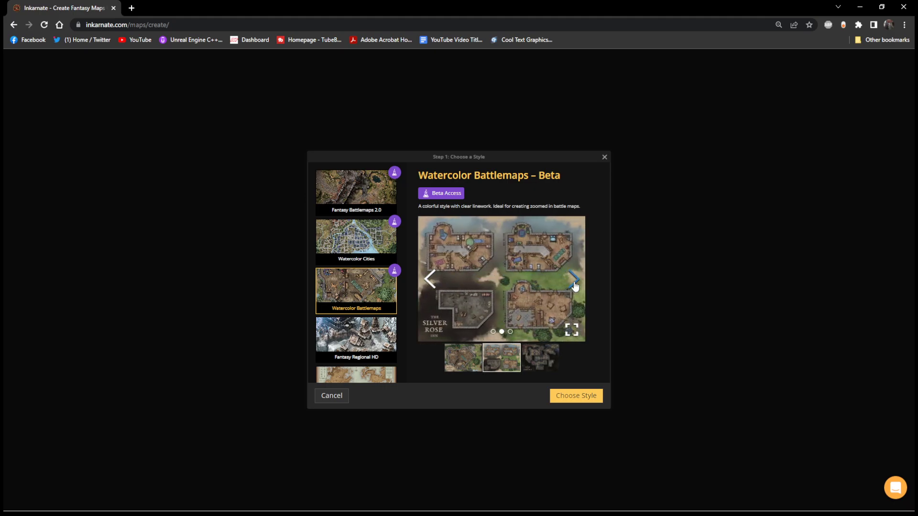
left_click(575, 285)
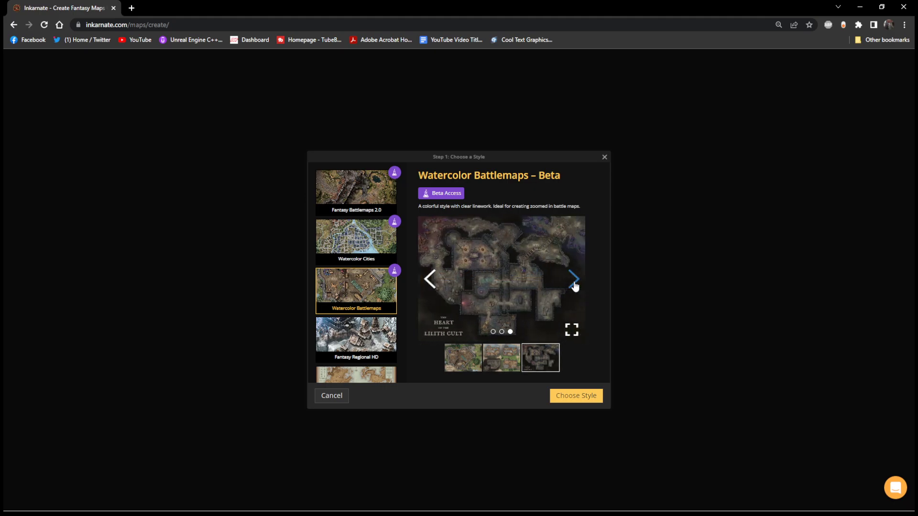
left_click(575, 286)
scroll(385, 311, "down", 1)
Preview the Fantasy Regional HD style and browse its samples, including the island and snowy city maps.
left_click(363, 249)
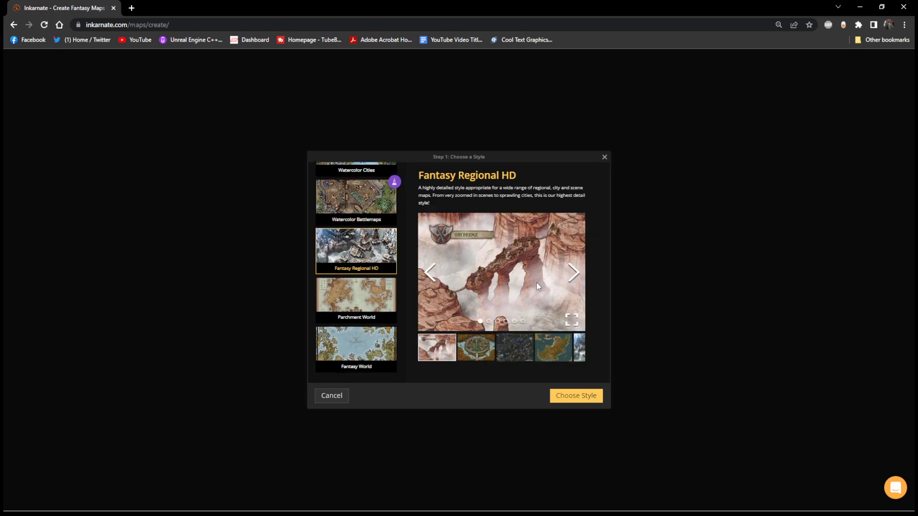
left_click(573, 274)
left_click(572, 275)
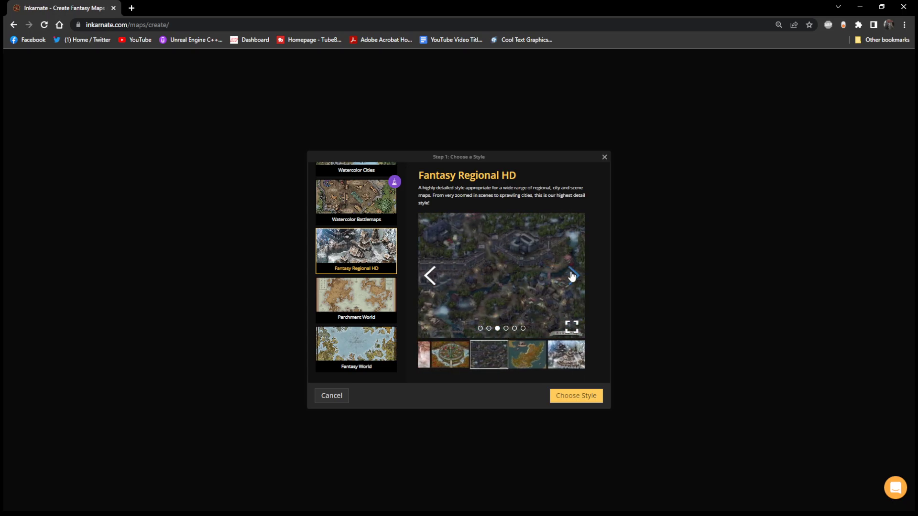
left_click(573, 281)
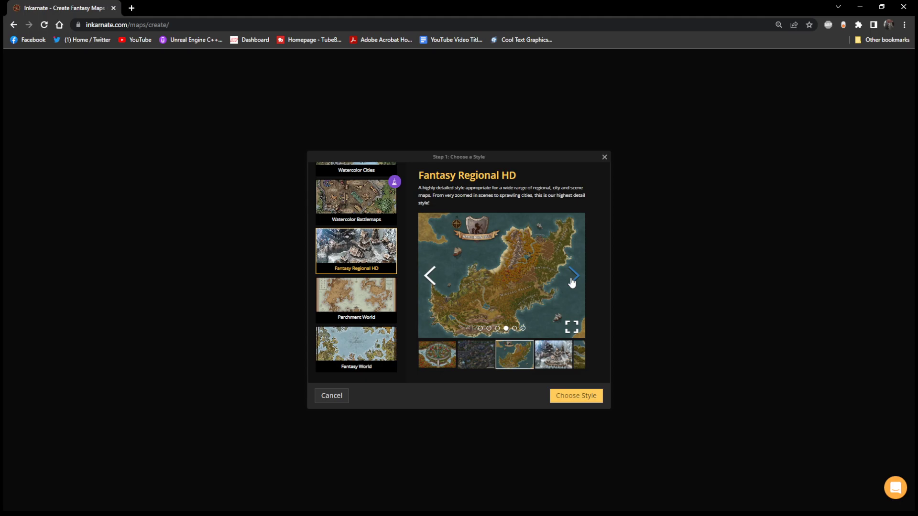
left_click(572, 279)
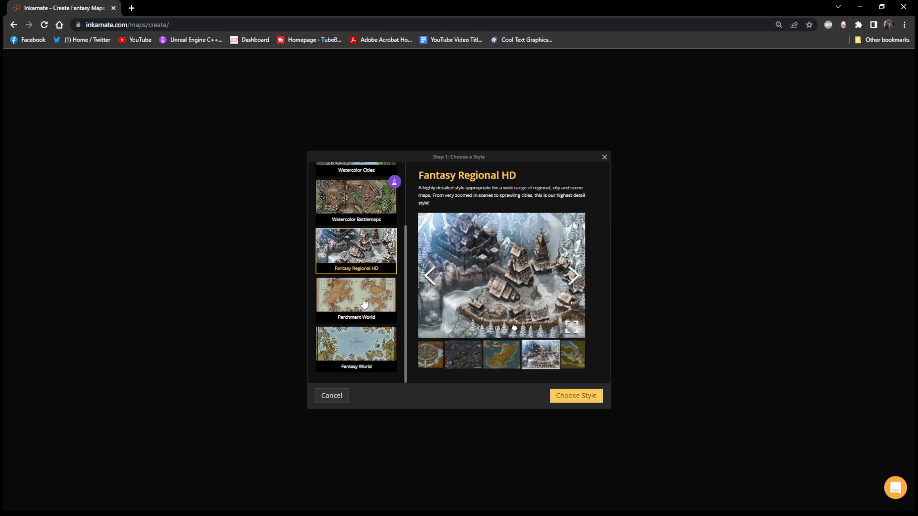
Preview the Parchment World style and browse its samples, including the grey map and Gronarden.
left_click(378, 305)
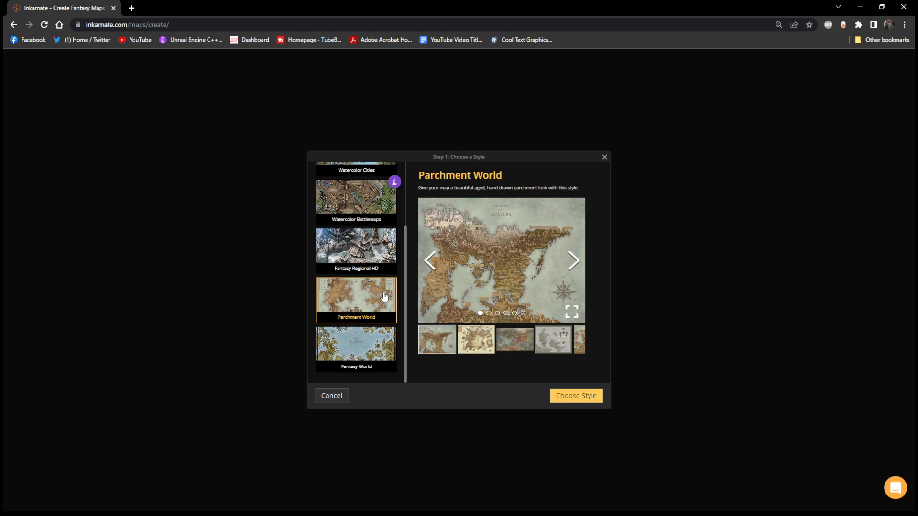
left_click(574, 262)
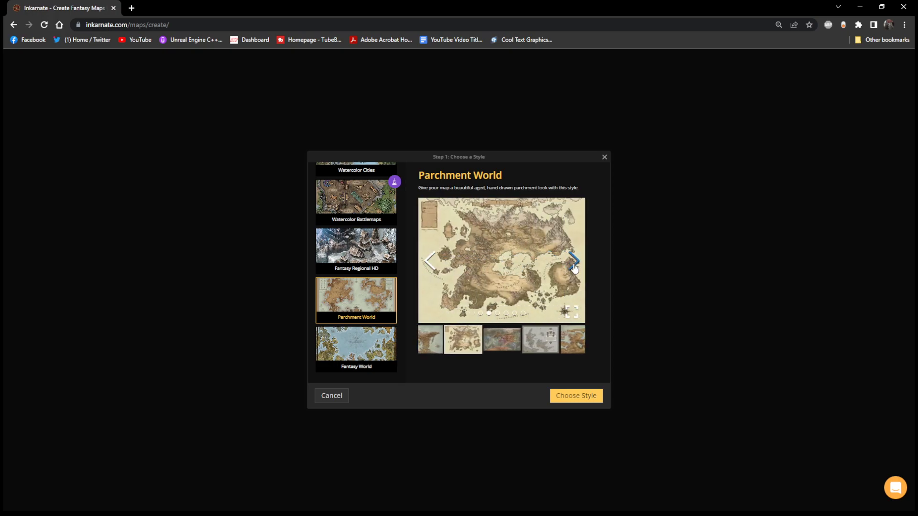
left_click(575, 266)
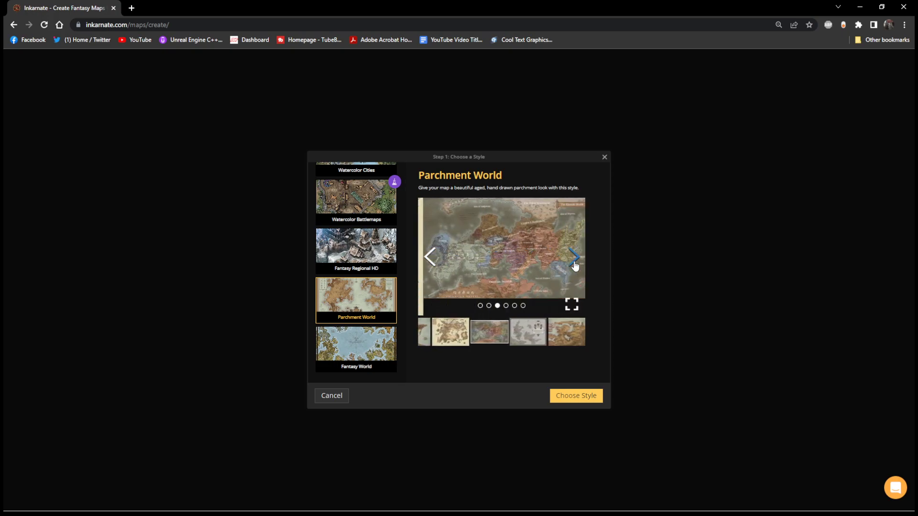
left_click(574, 266)
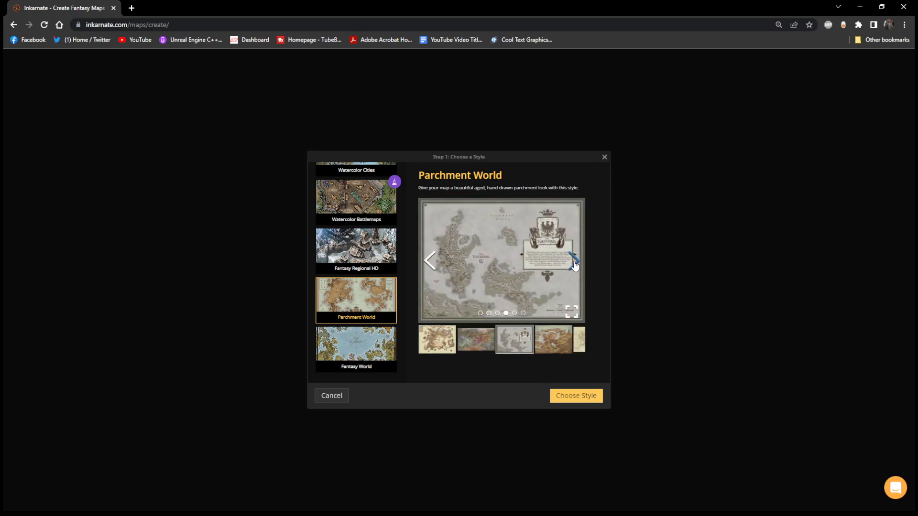
left_click(575, 266)
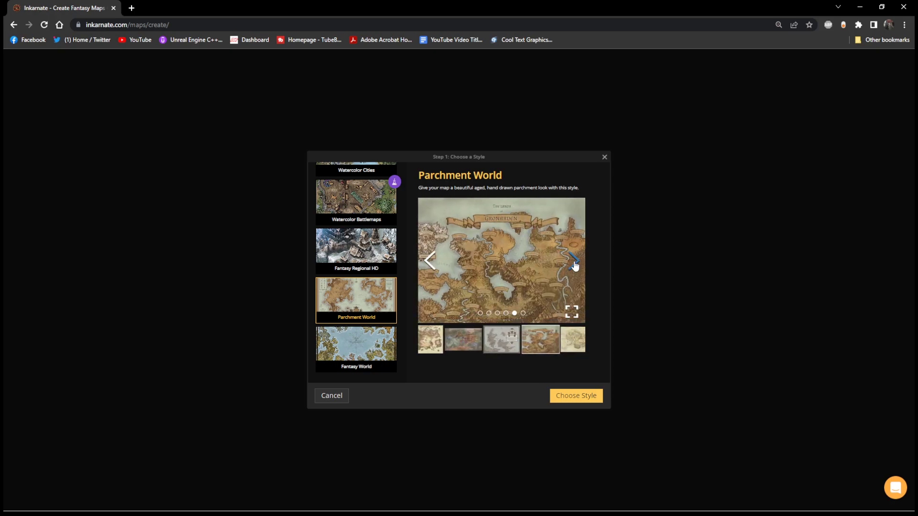
left_click(575, 266)
Preview the Fantasy World style and browse its samples, including Realm of Kallistar, dark orange and blue sea maps.
left_click(363, 369)
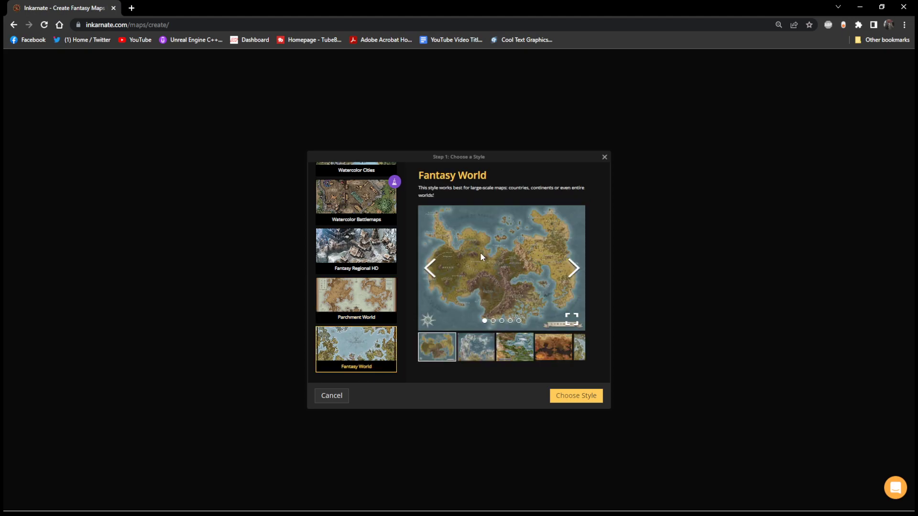
left_click(574, 269)
left_click(574, 269)
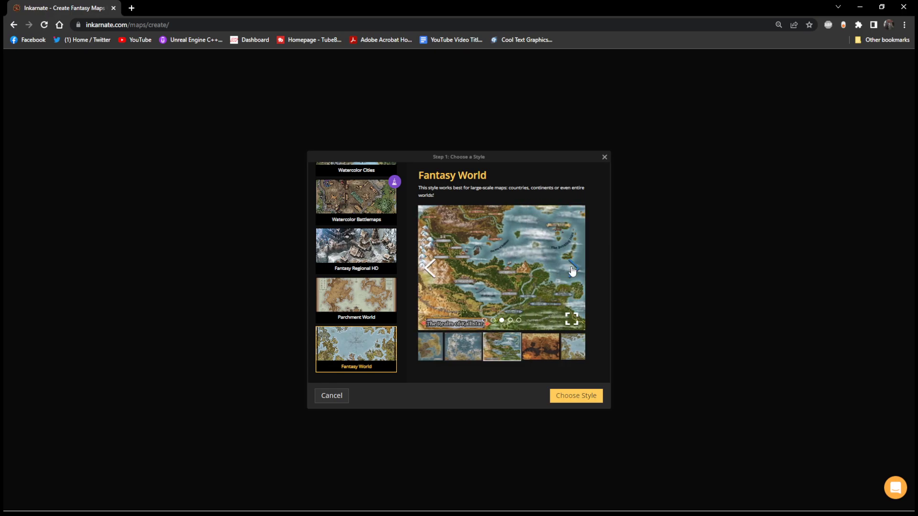
left_click(573, 269)
left_click(573, 271)
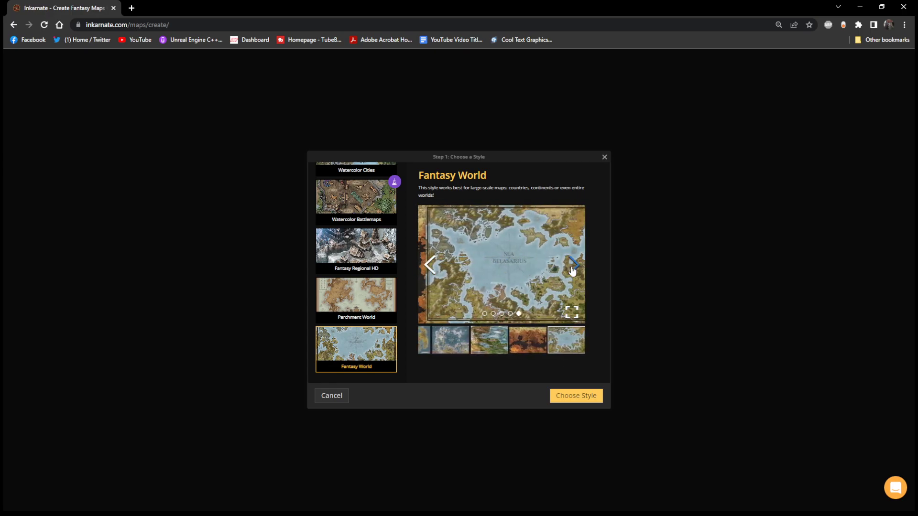
scroll(385, 271, "up", 1)
scroll(385, 271, "up", 2)
scroll(385, 254, "down", 3)
left_click(565, 265)
Cancel the style chooser and load Merin's Rest in the editor, showing buildings like The Sheriff's House.
left_click(604, 158)
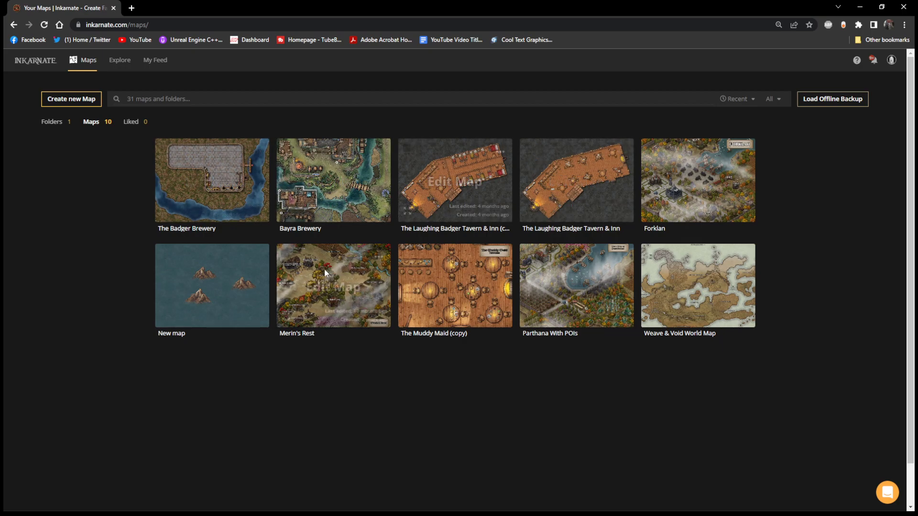
left_click(321, 289)
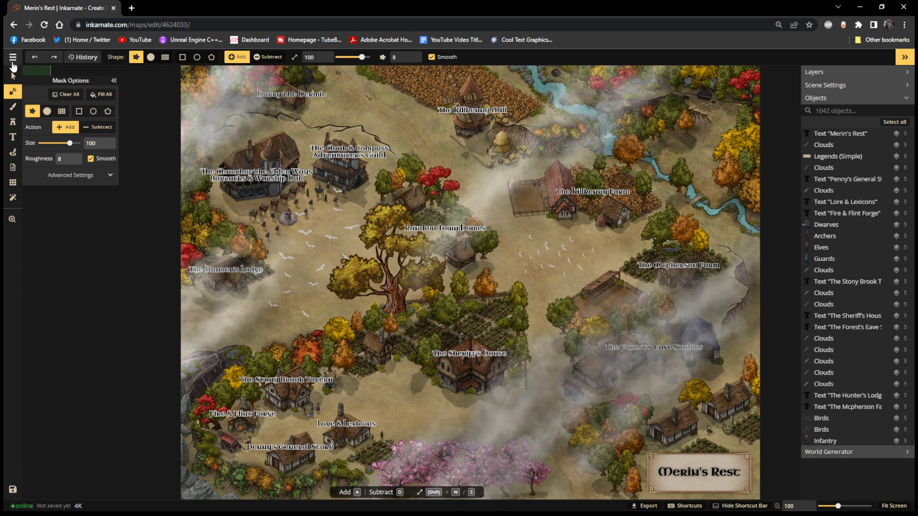
Go back from the editor and reload Your Maps via the INKARNATE logo to list all 10 maps.
left_click(14, 25)
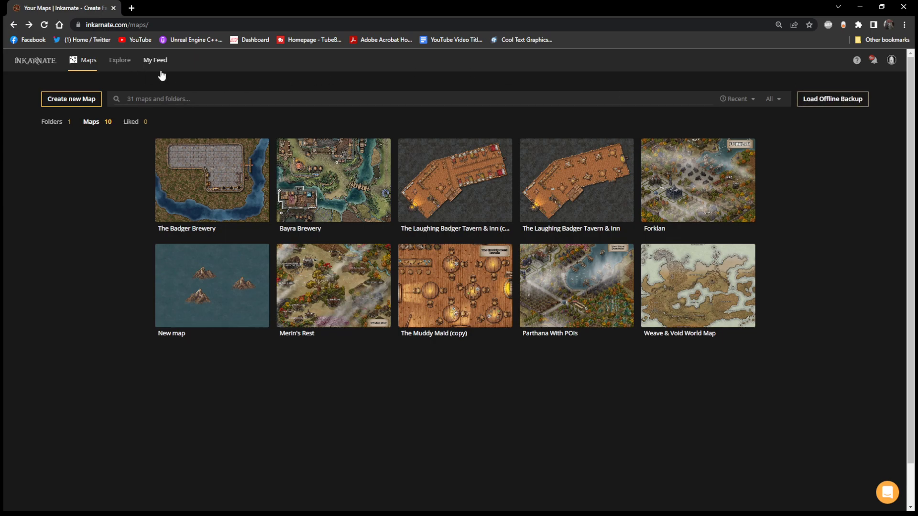
left_click(52, 64)
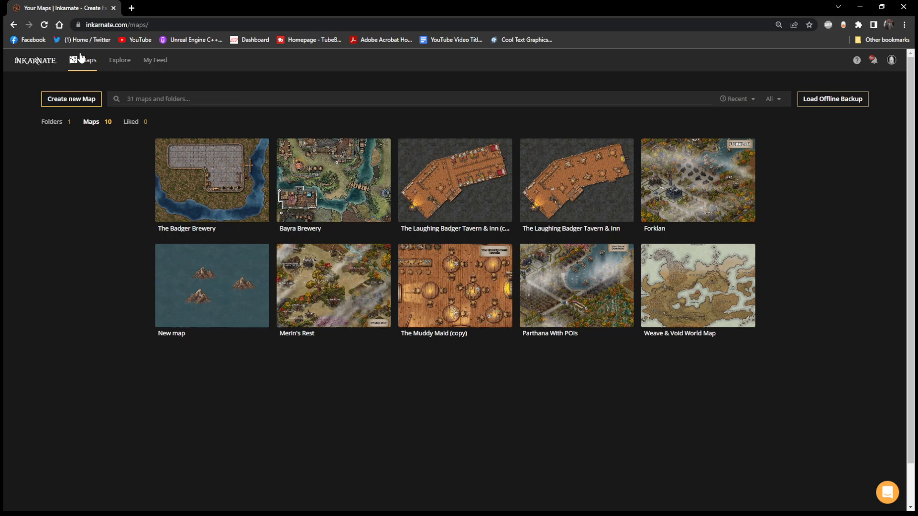